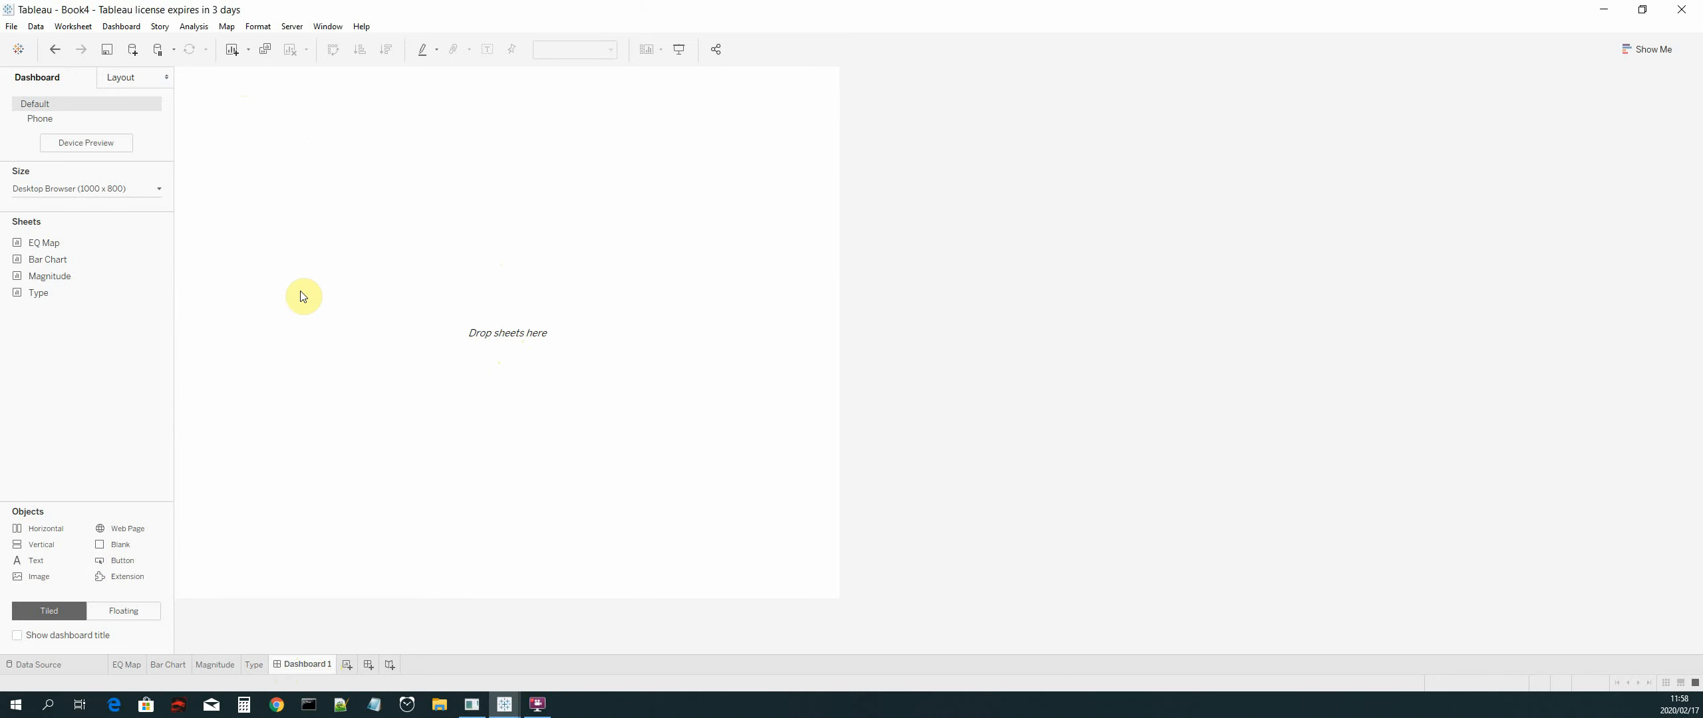
Step: Set the dashboard size to Automatic
left_click(151, 193)
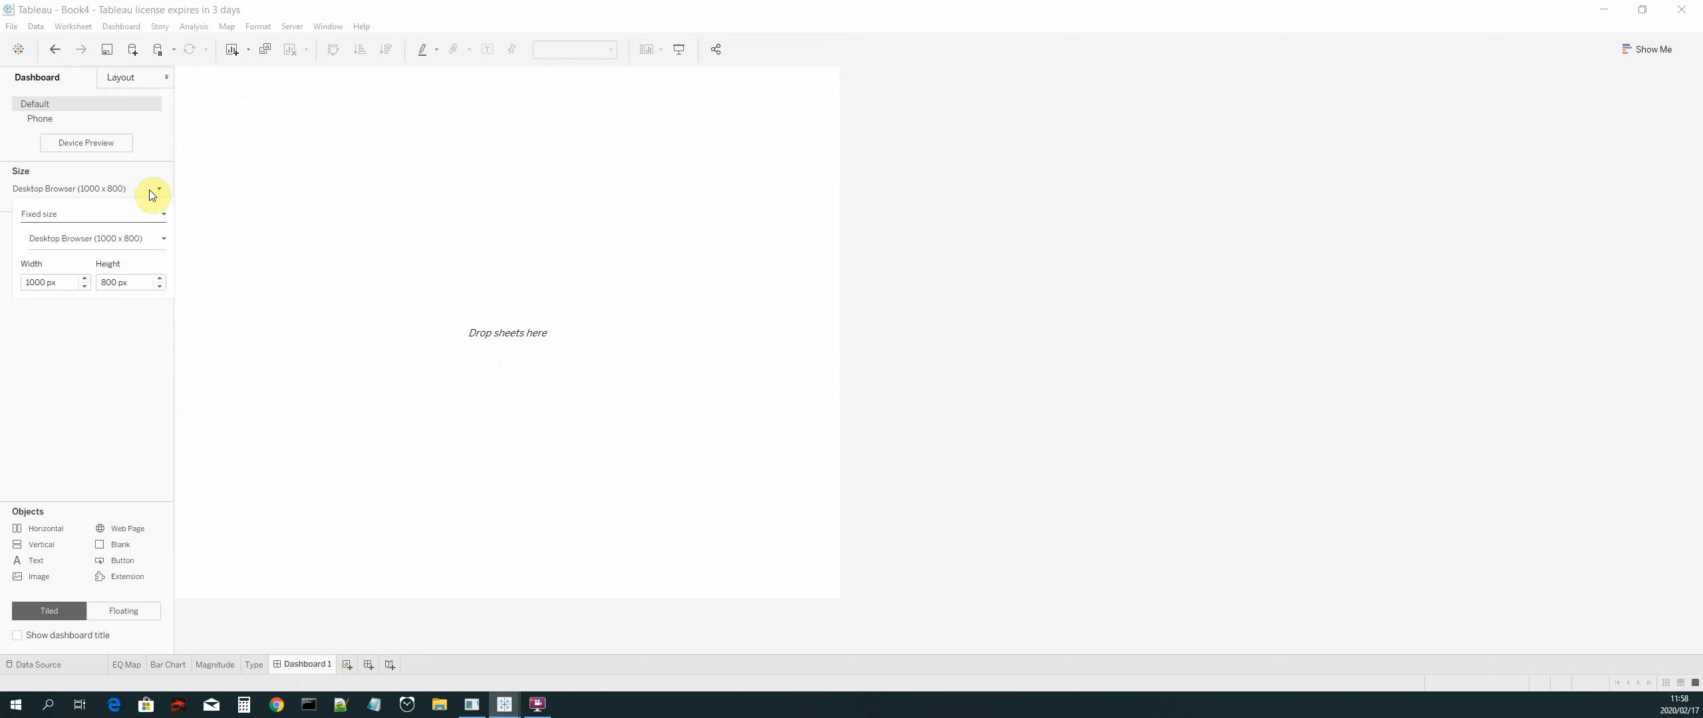
left_click(46, 221)
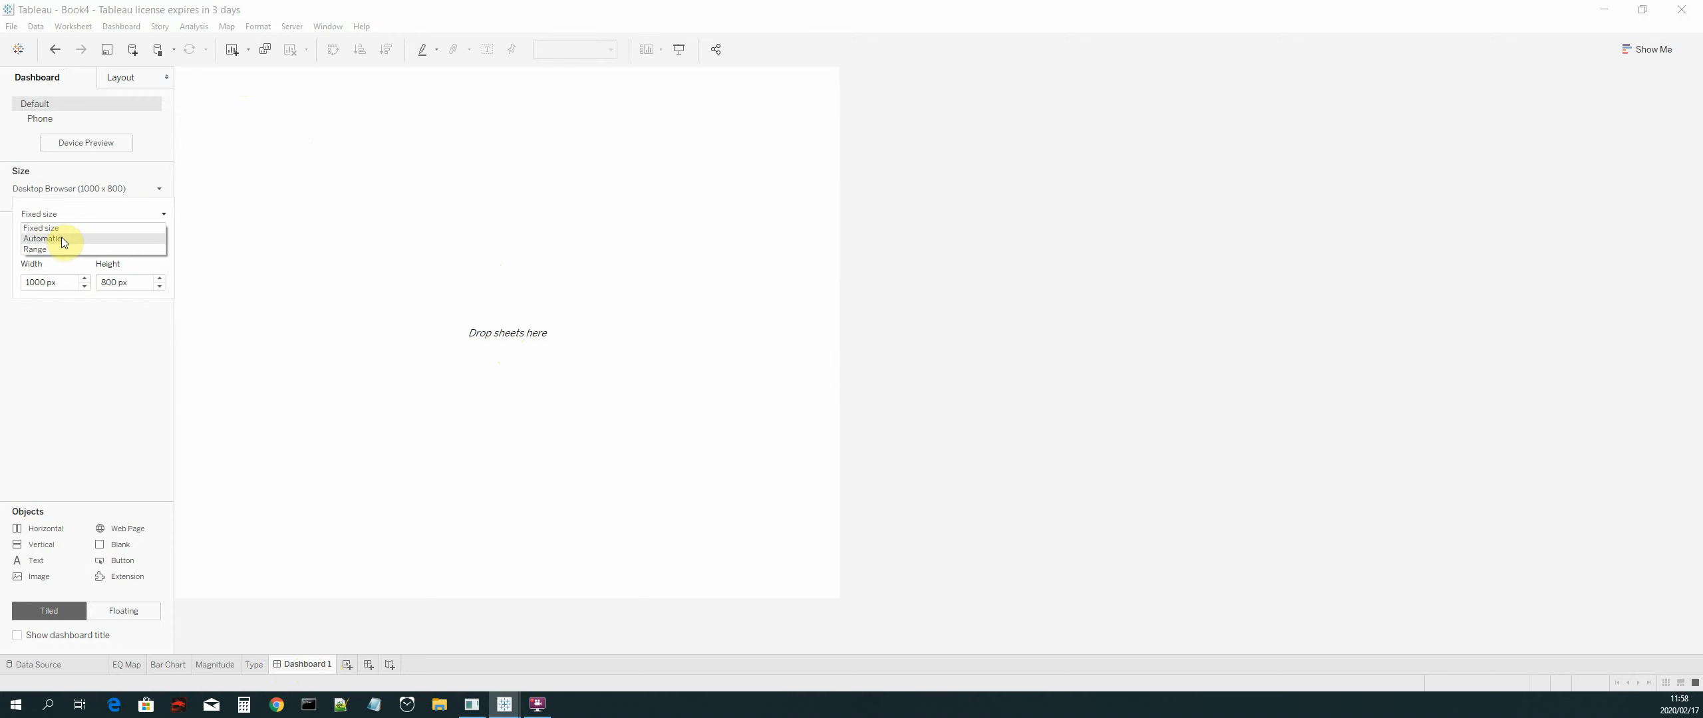
left_click(61, 240)
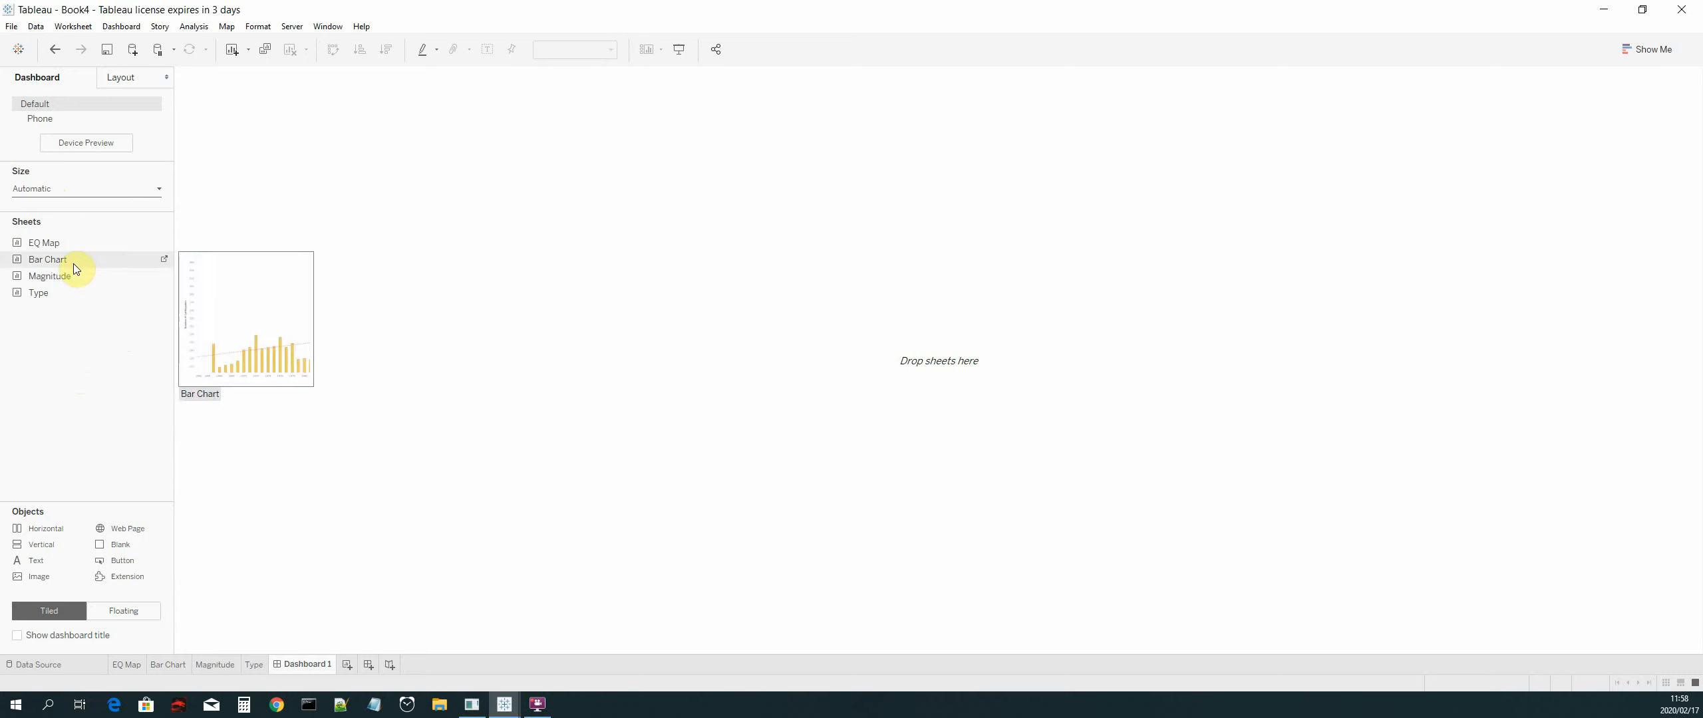
Step: Add the EQ Map sheet to the empty dashboard and adjust the zoom of its world map
mouse_move(46, 247)
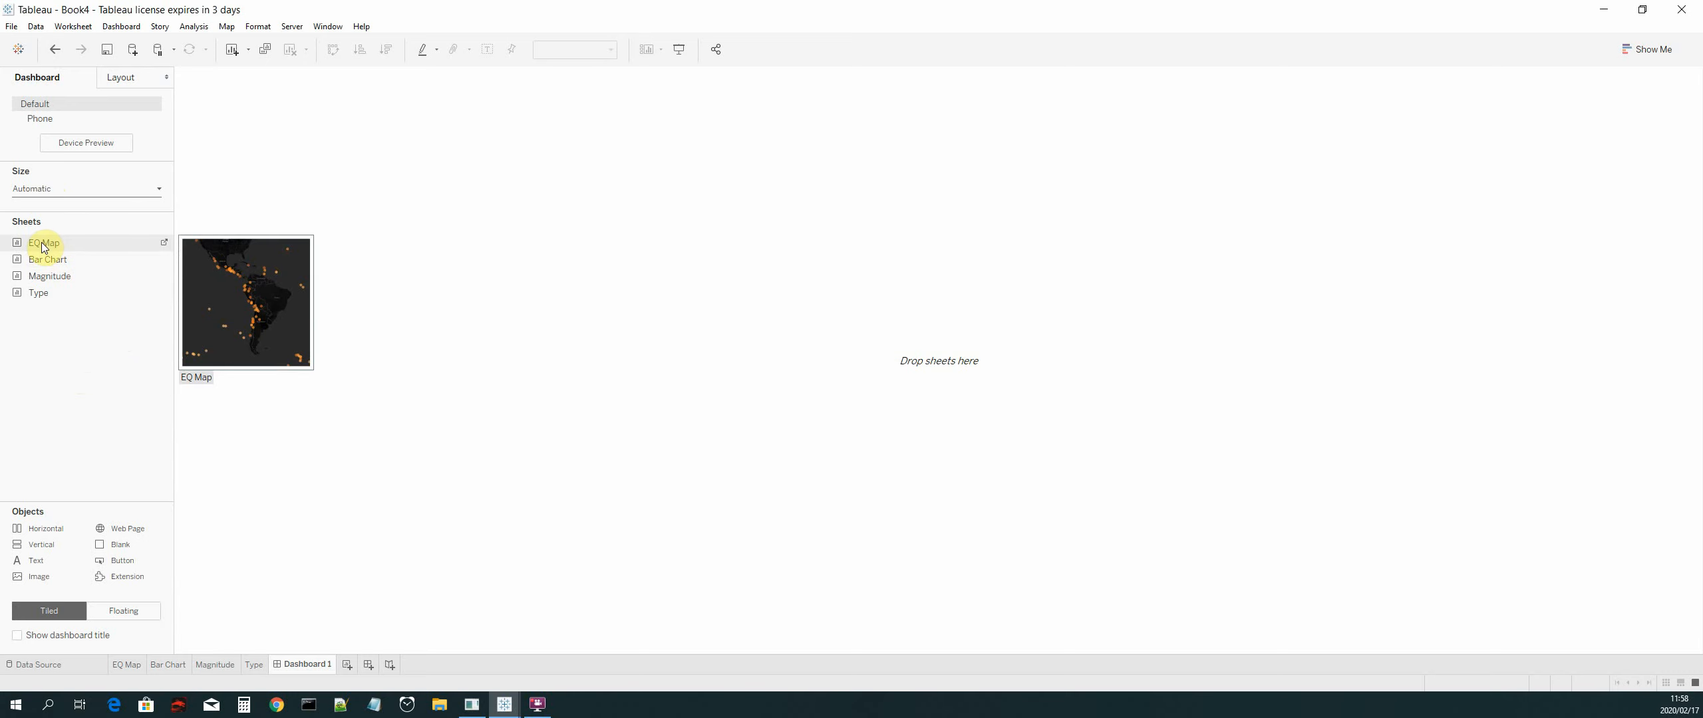
left_click_drag(42, 246, 48, 250)
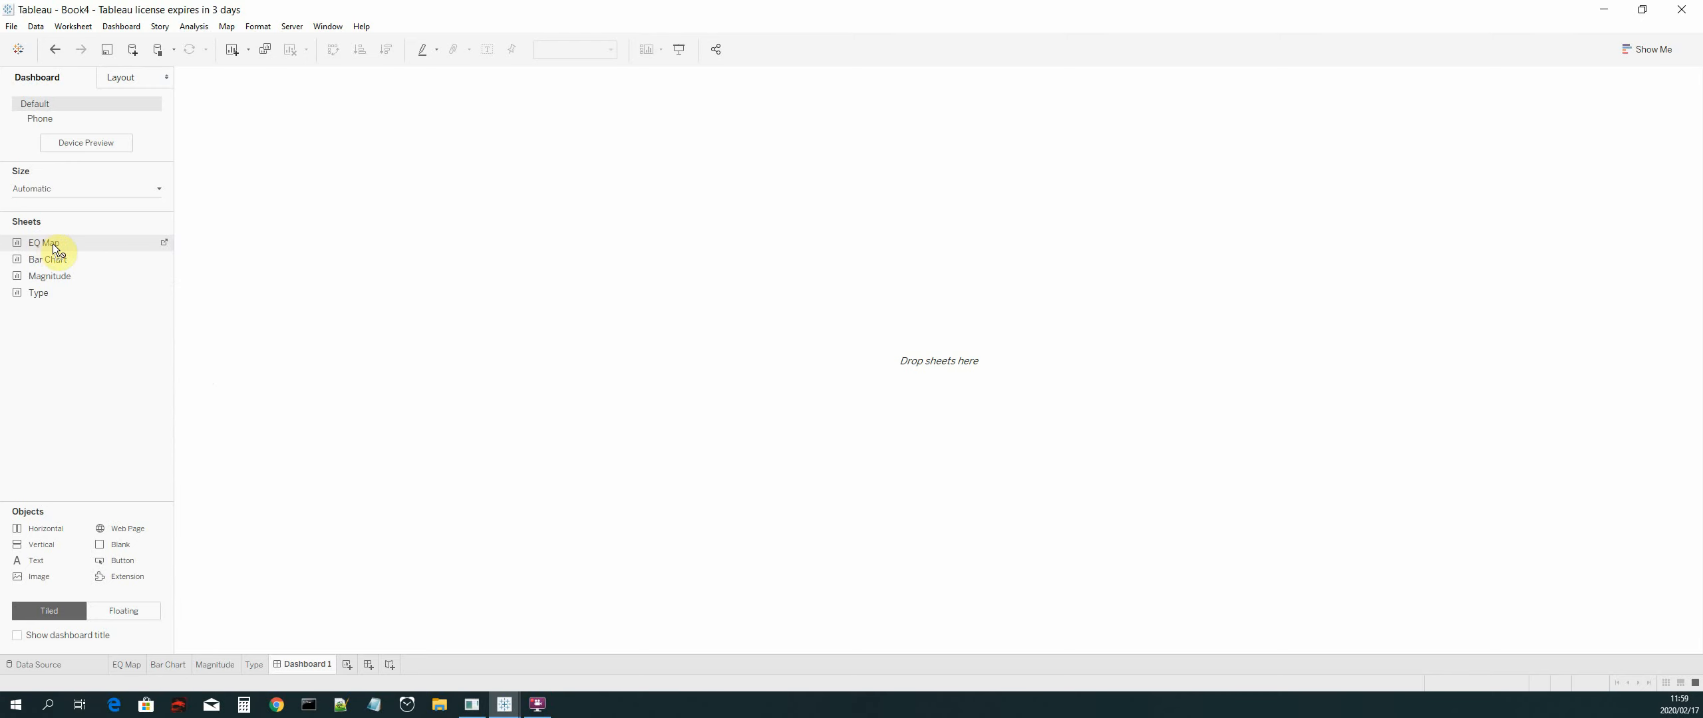
left_click_drag(157, 244, 380, 209)
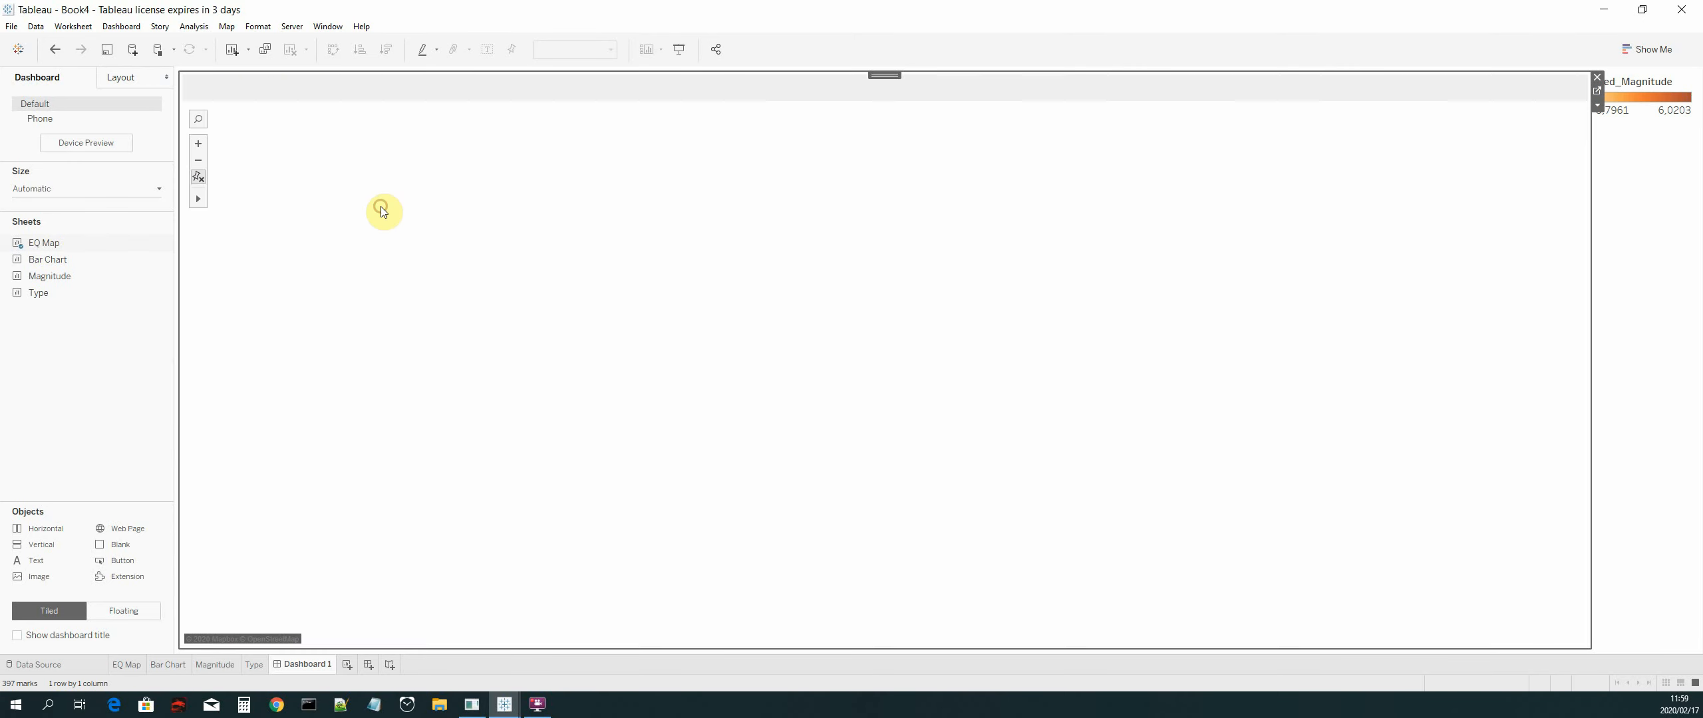
mouse_move(1083, 392)
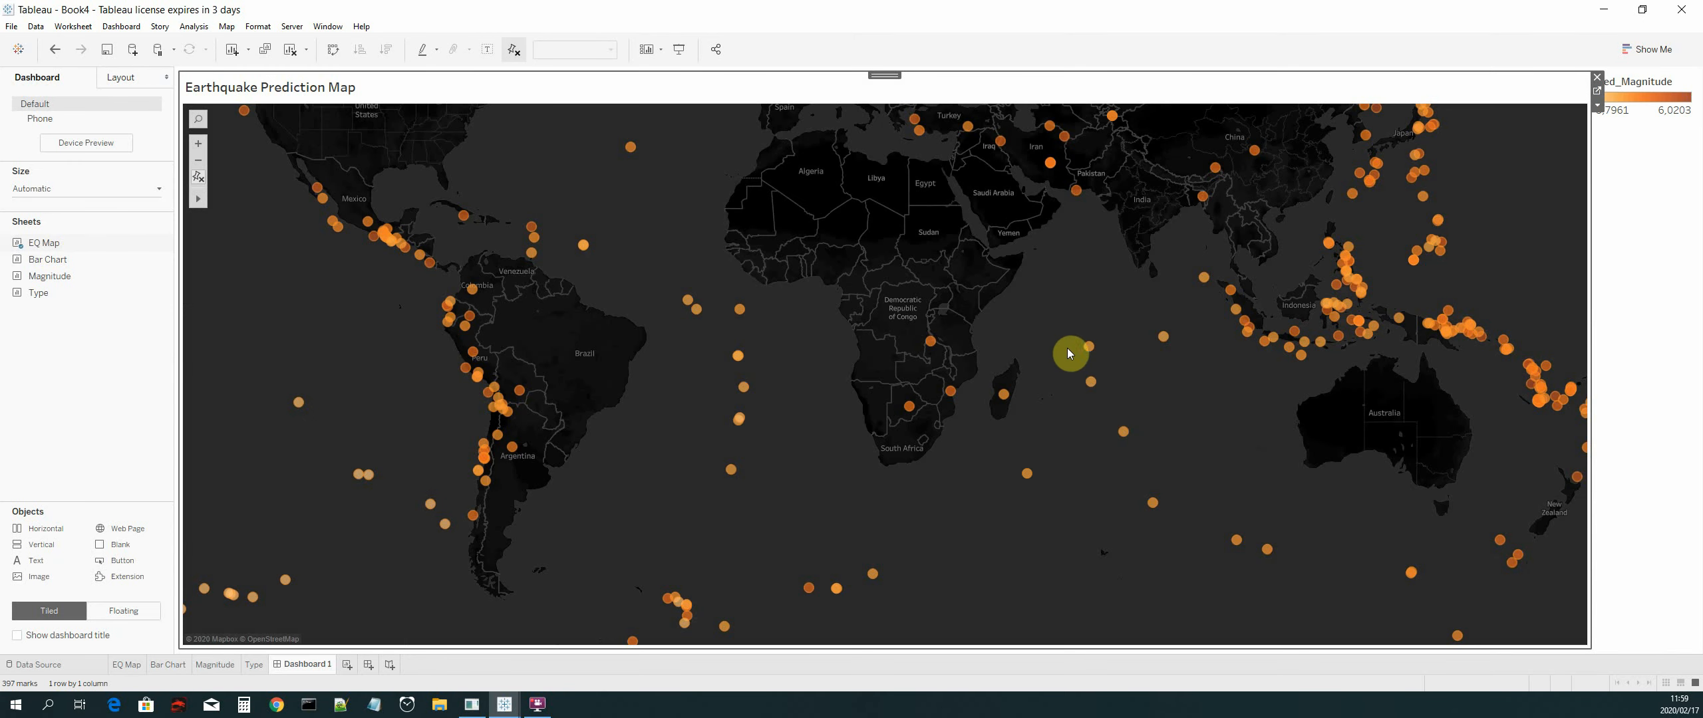
scroll(1028, 326, "up", 1)
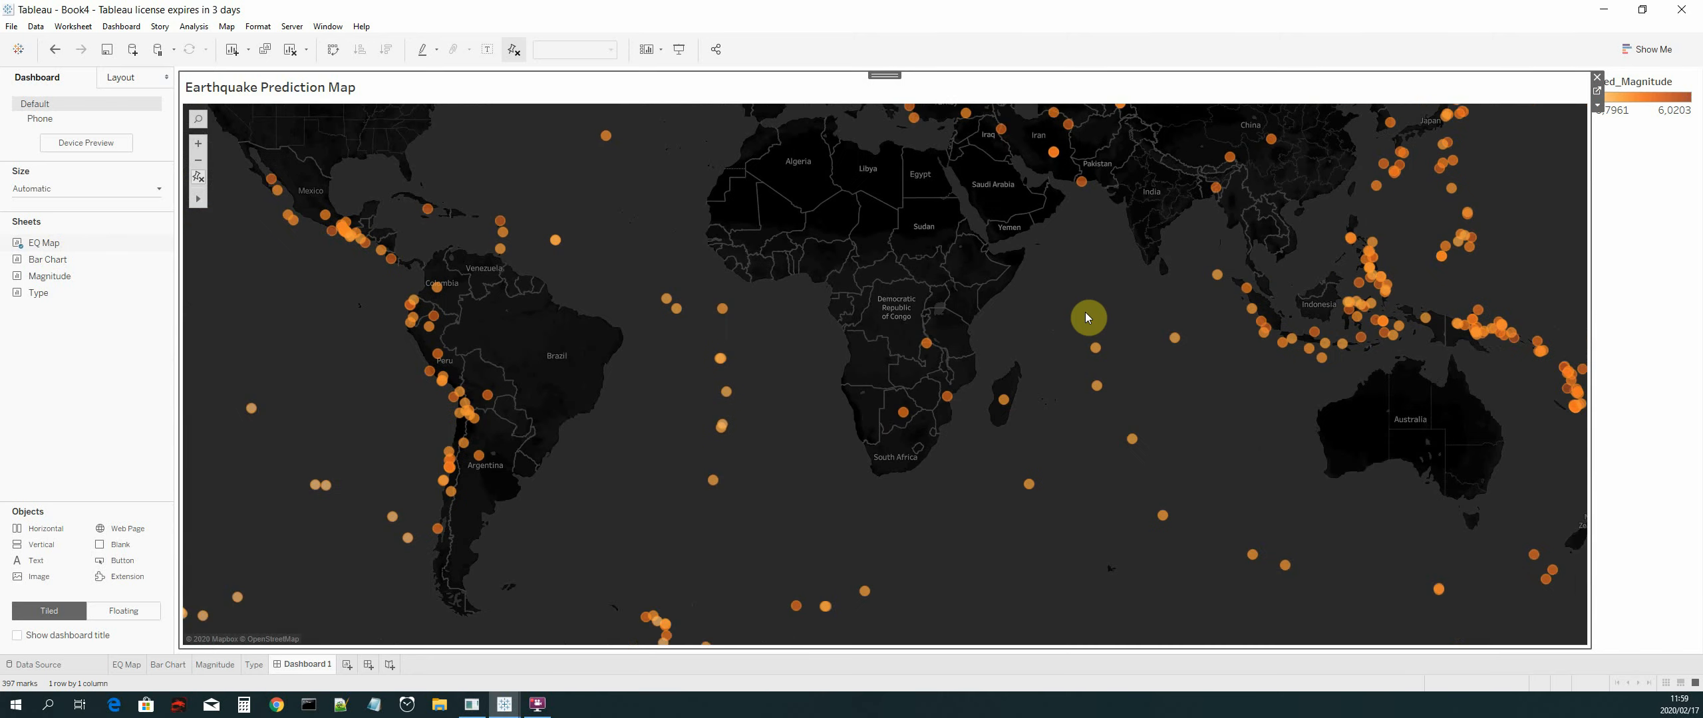
scroll(1066, 314, "down", 2)
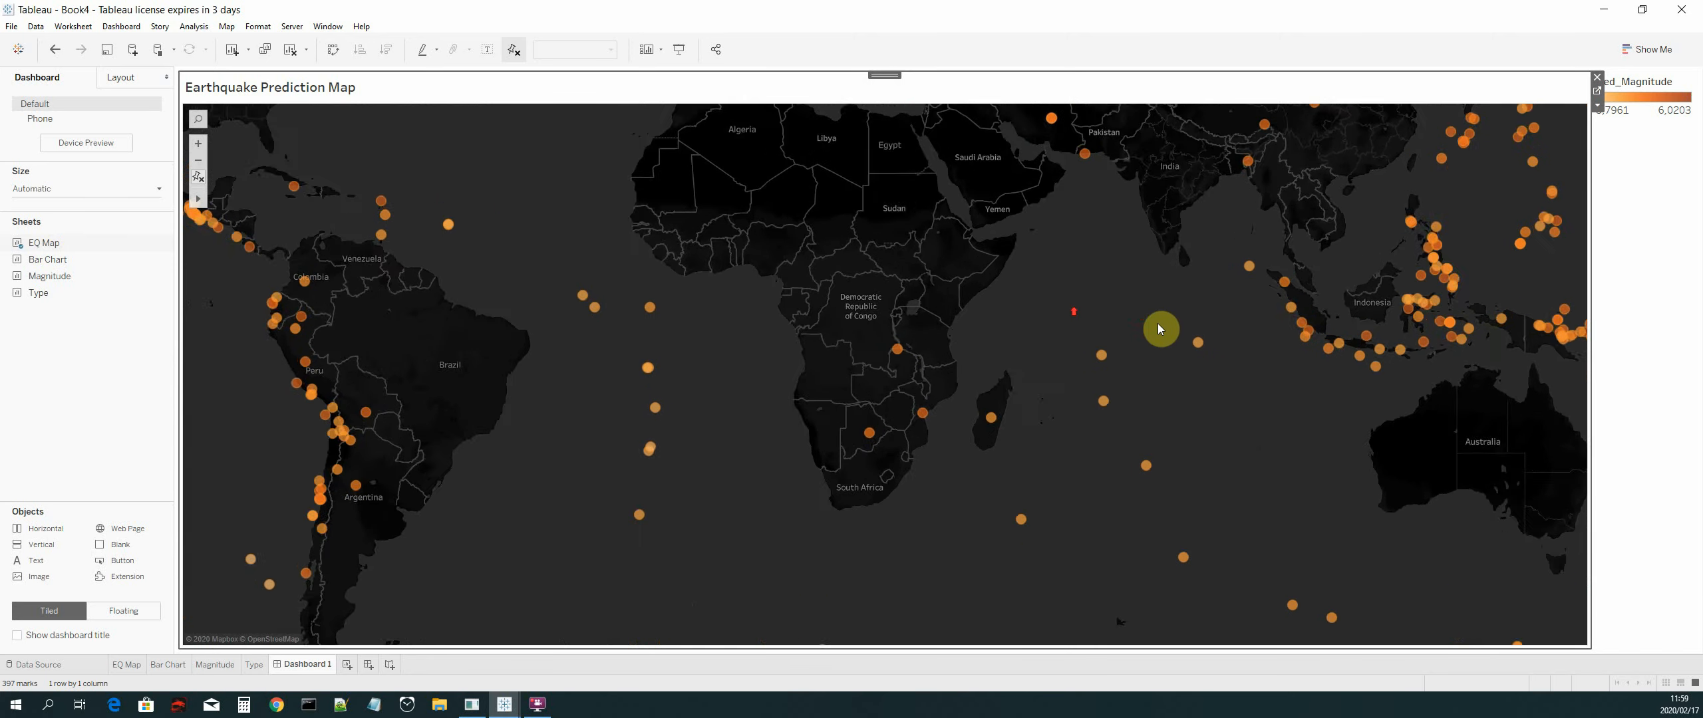
scroll(1211, 323, "up", 1)
mouse_move(1401, 345)
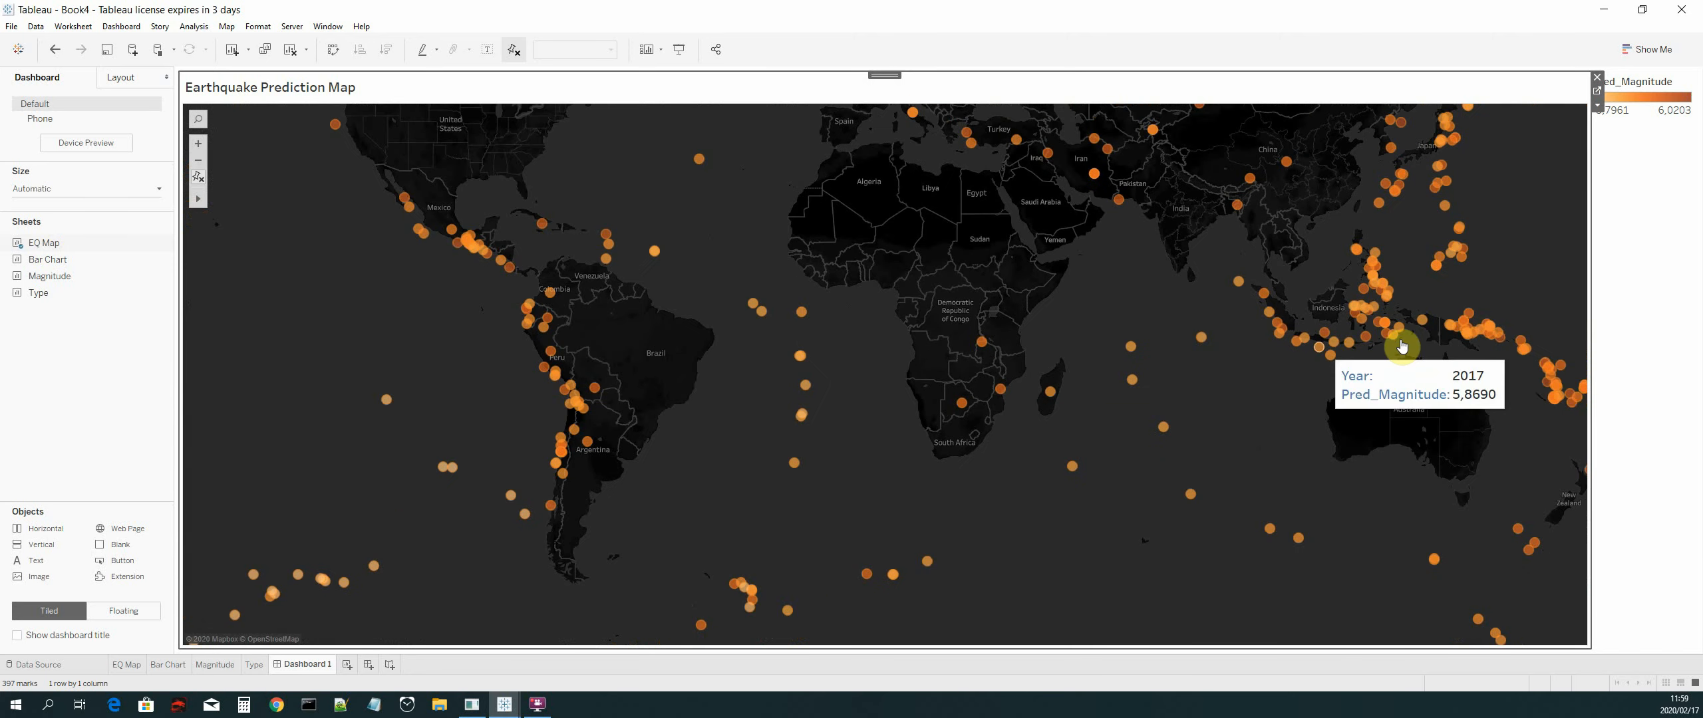
Step: Widen the Pred_Magnitude legend column beside the earthquake map so its full title and colour scale fit
left_click(1615, 152)
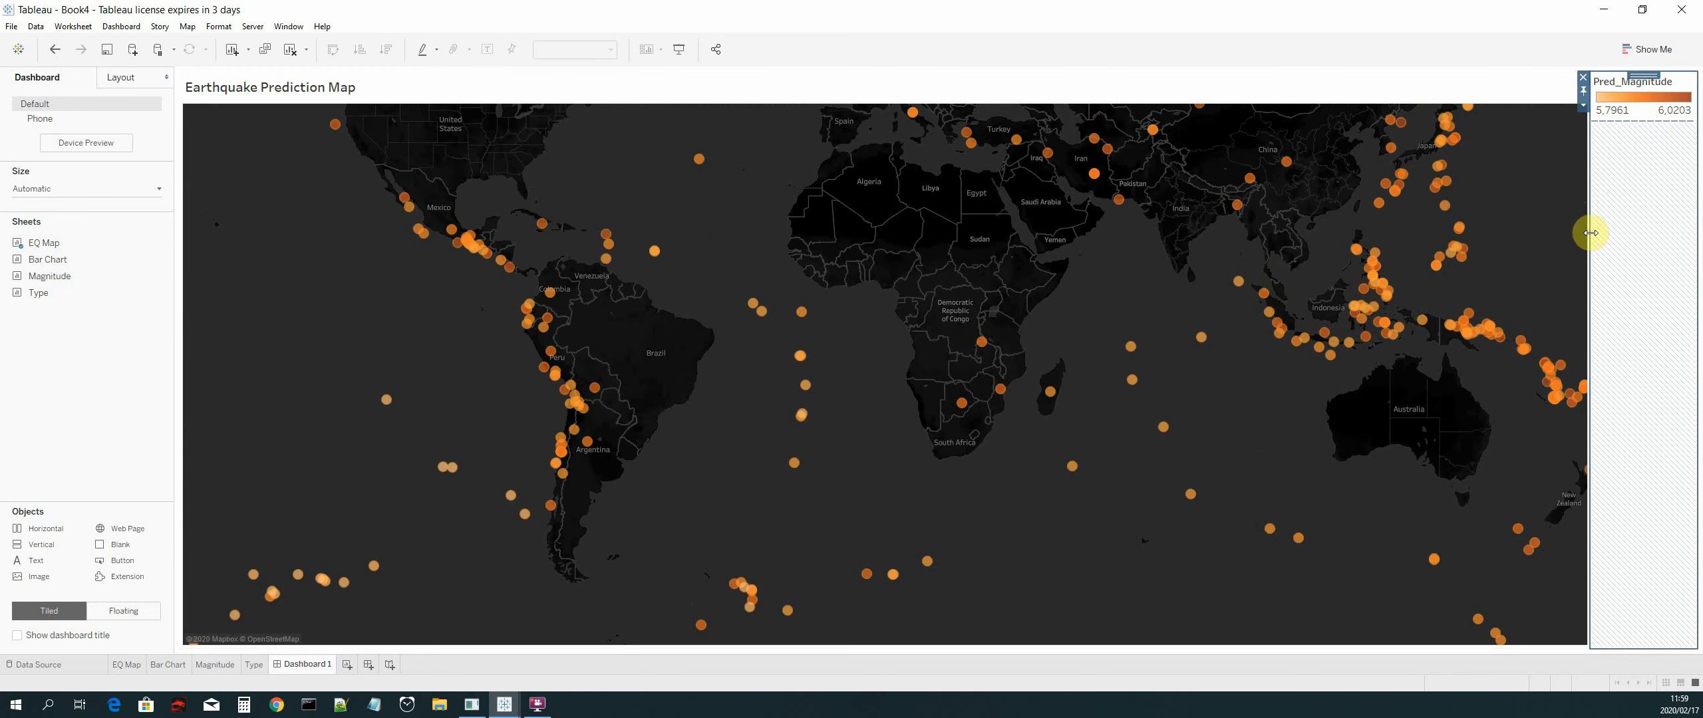
left_click_drag(1591, 233, 1518, 232)
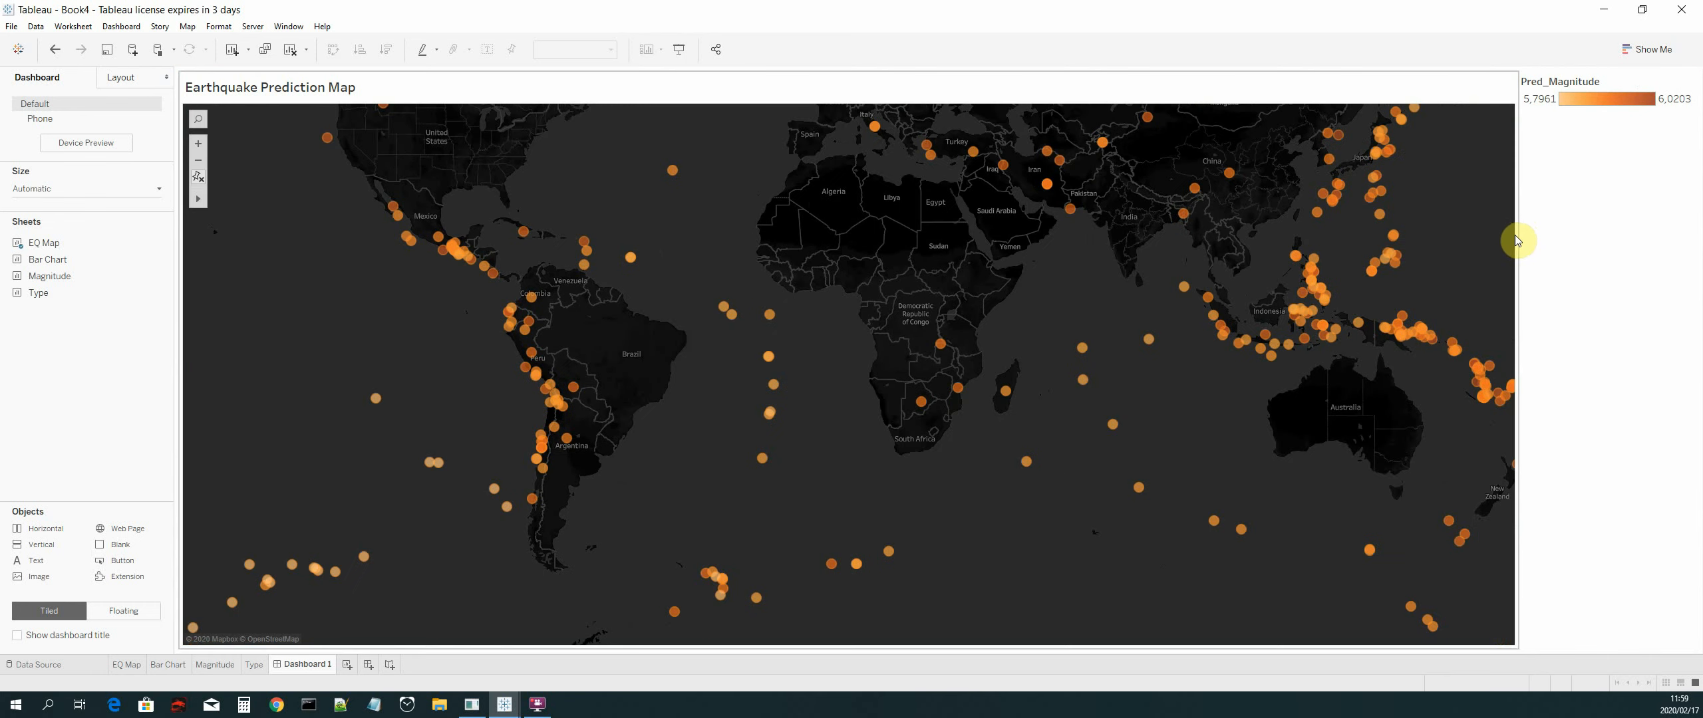
left_click(1517, 237)
left_click_drag(1515, 235, 1502, 235)
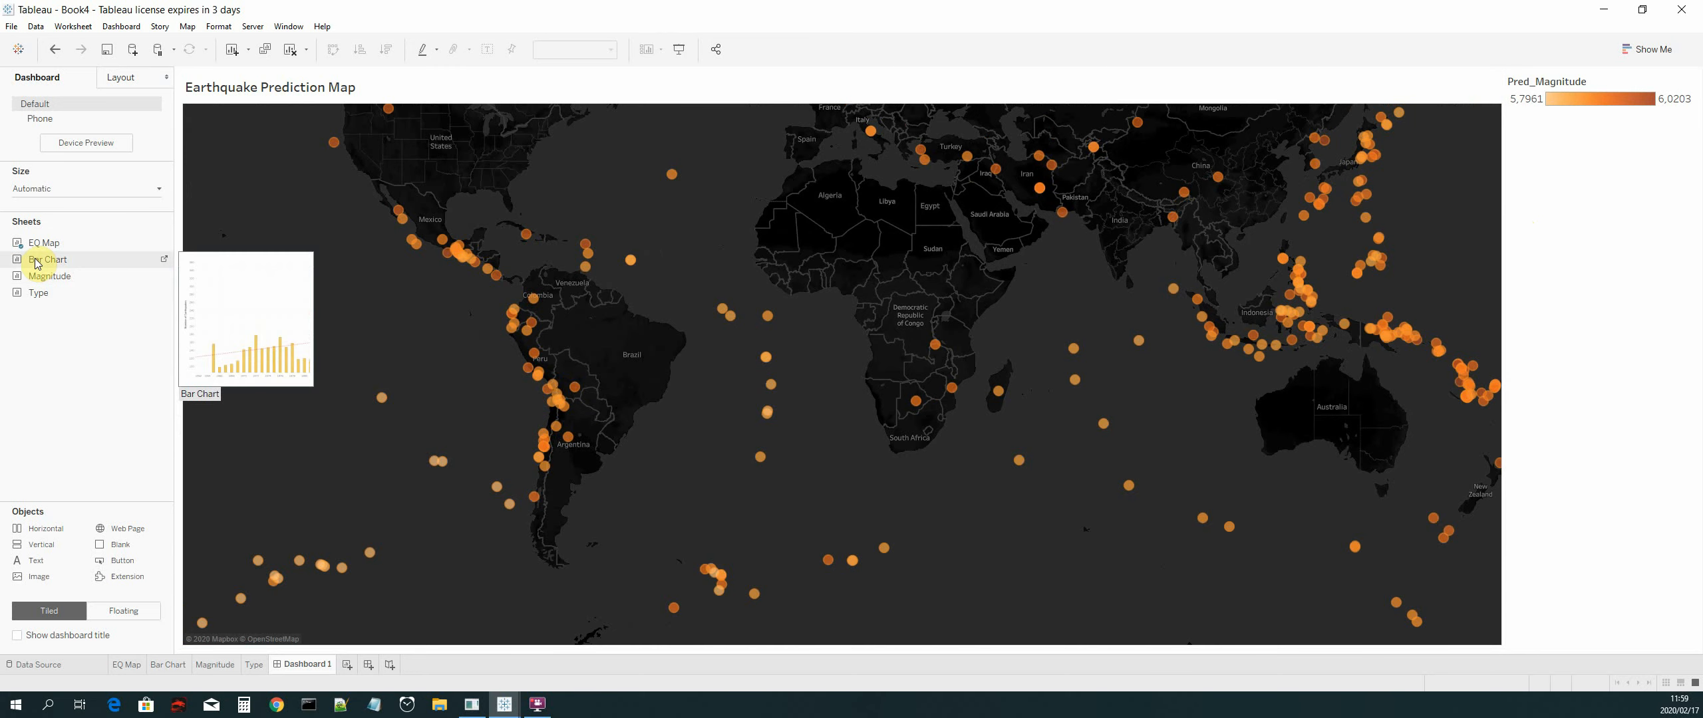
Step: Place the Bar Chart sheet across the full width below the map and enlarge the map's share of the height
left_click_drag(34, 262, 697, 537)
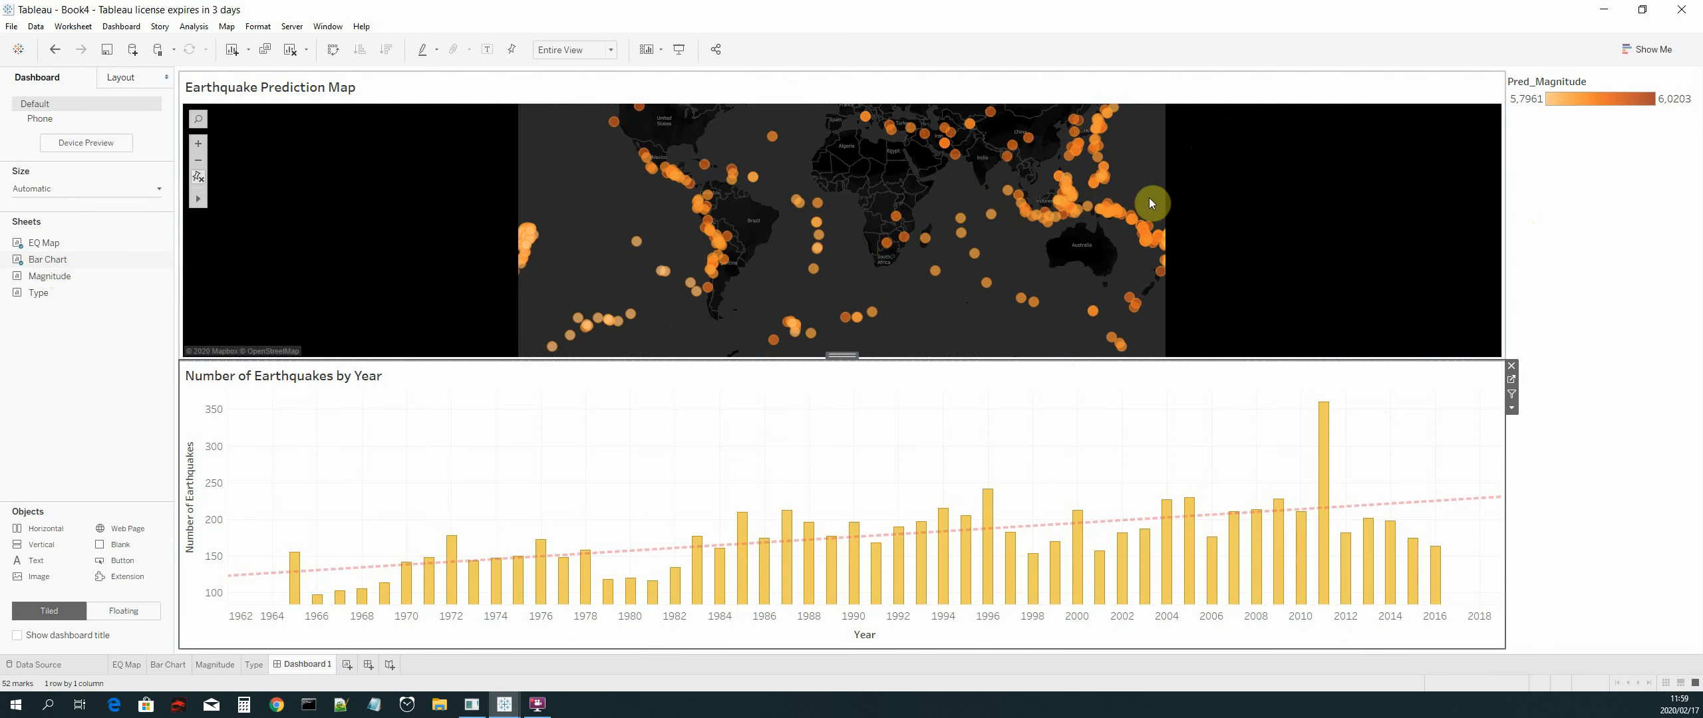
scroll(947, 245, "up", 5)
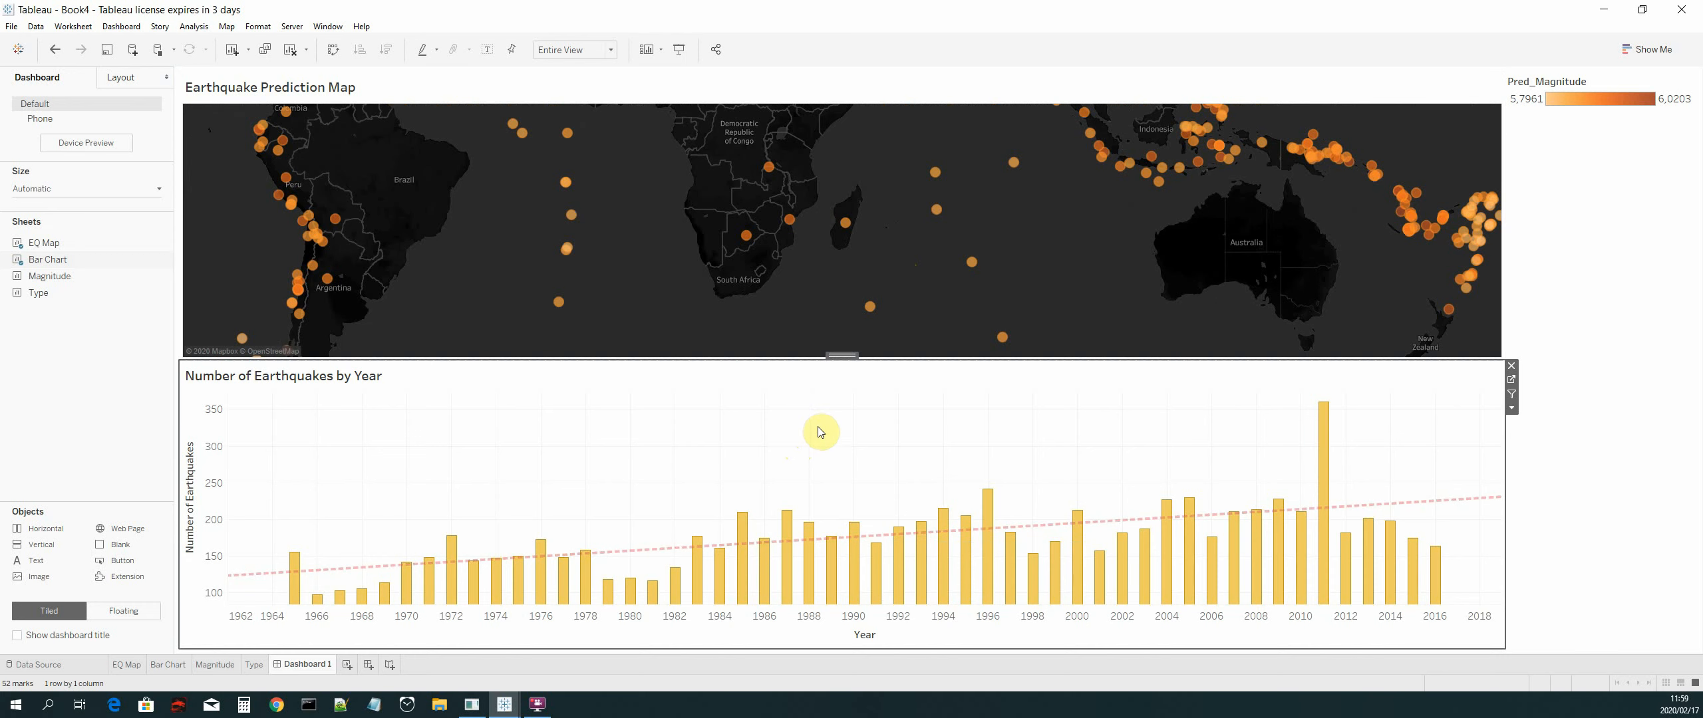
left_click_drag(833, 359, 835, 416)
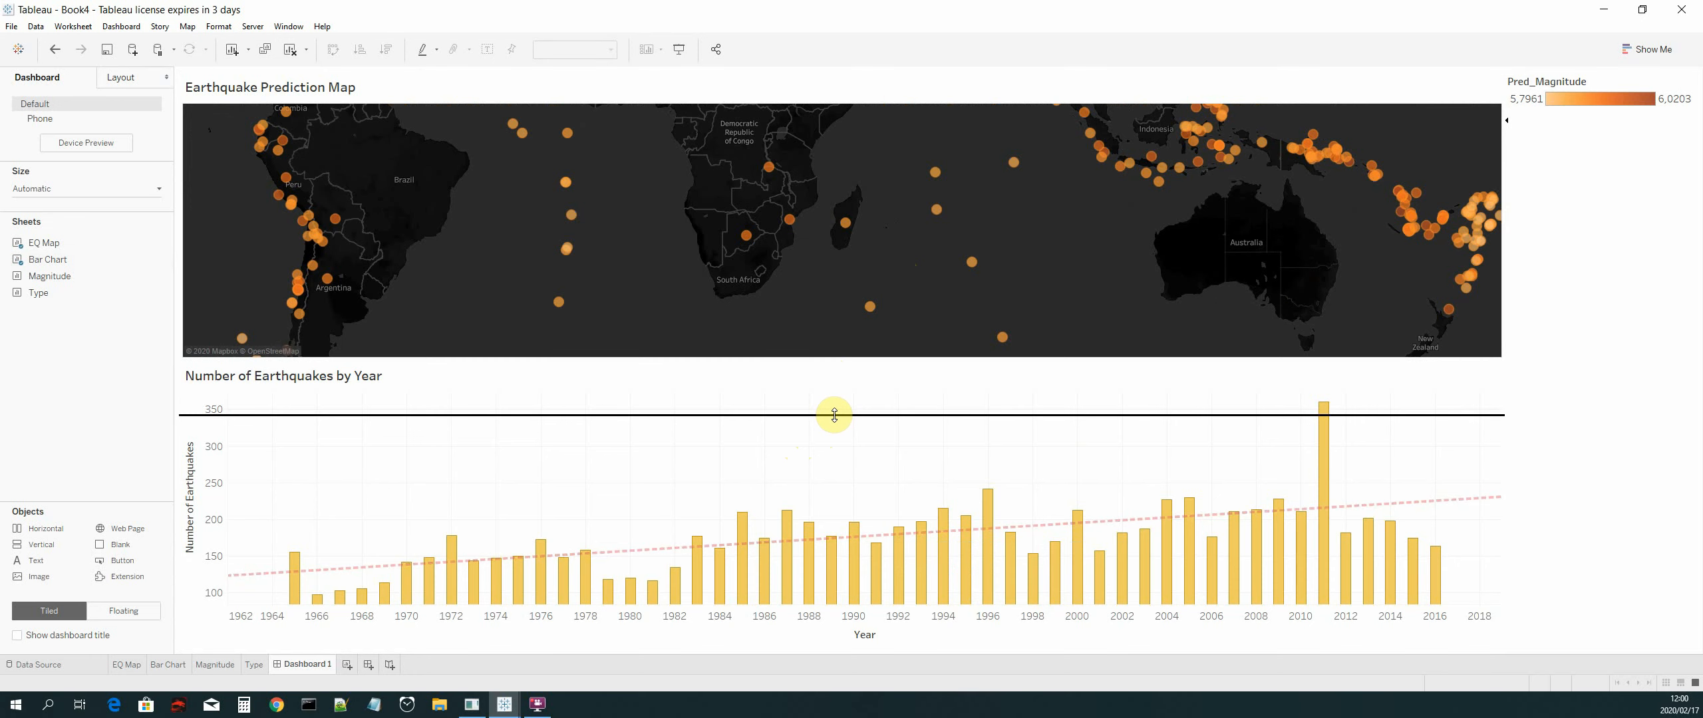
left_click_drag(834, 415, 834, 415)
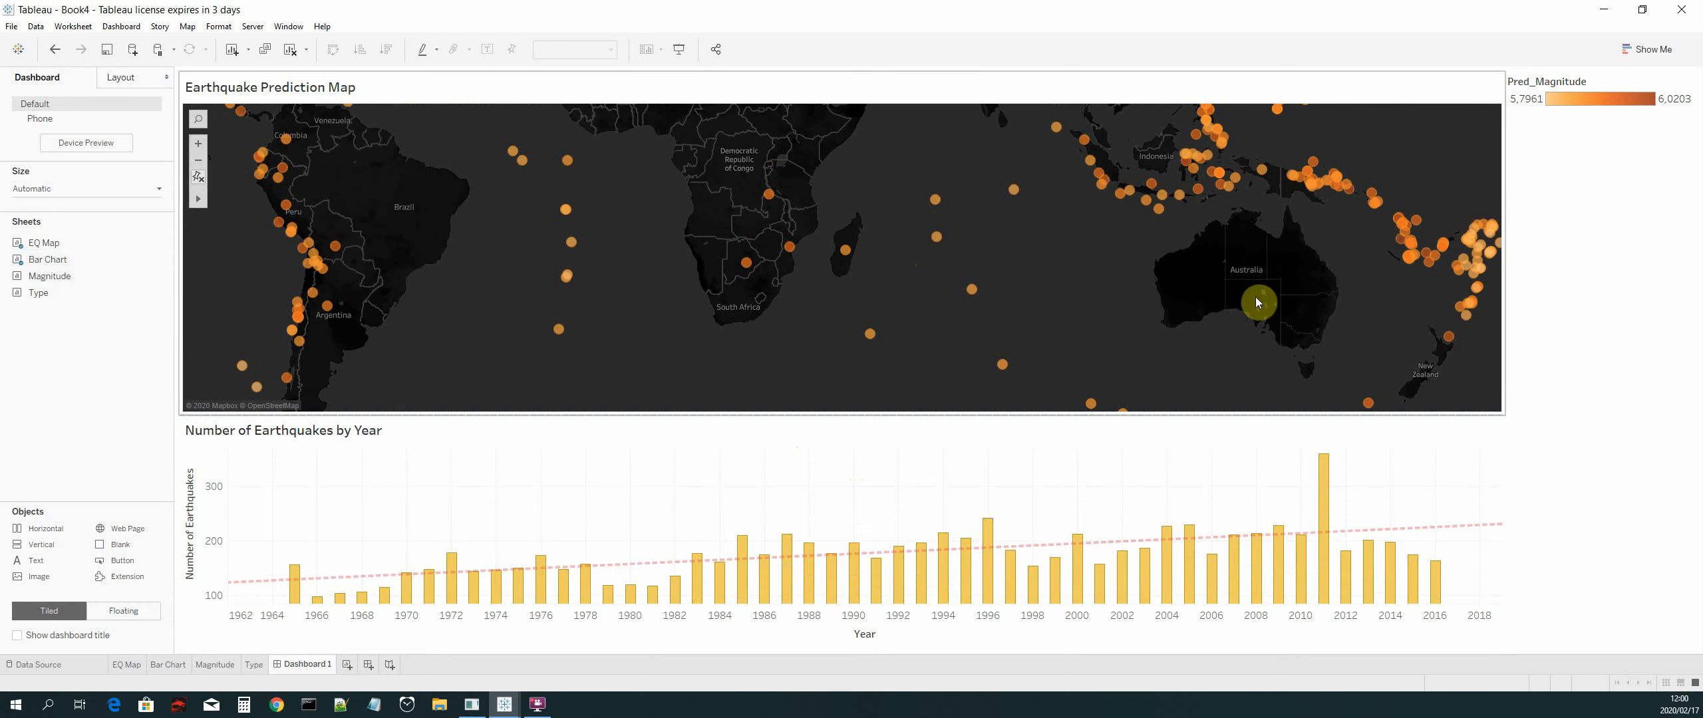
scroll(865, 255, "up", 1)
scroll(1013, 261, "down", 2)
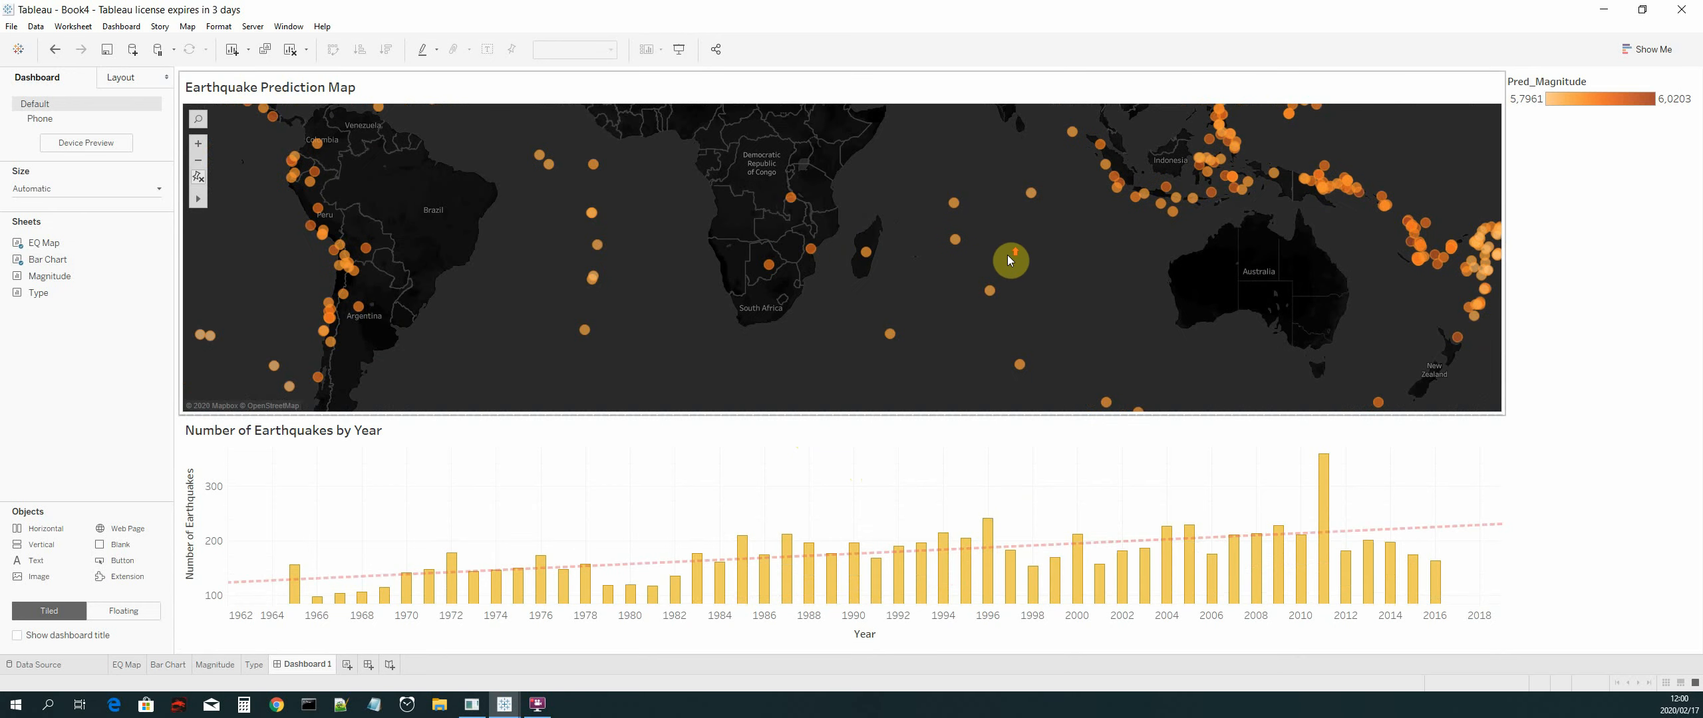
mouse_move(1067, 557)
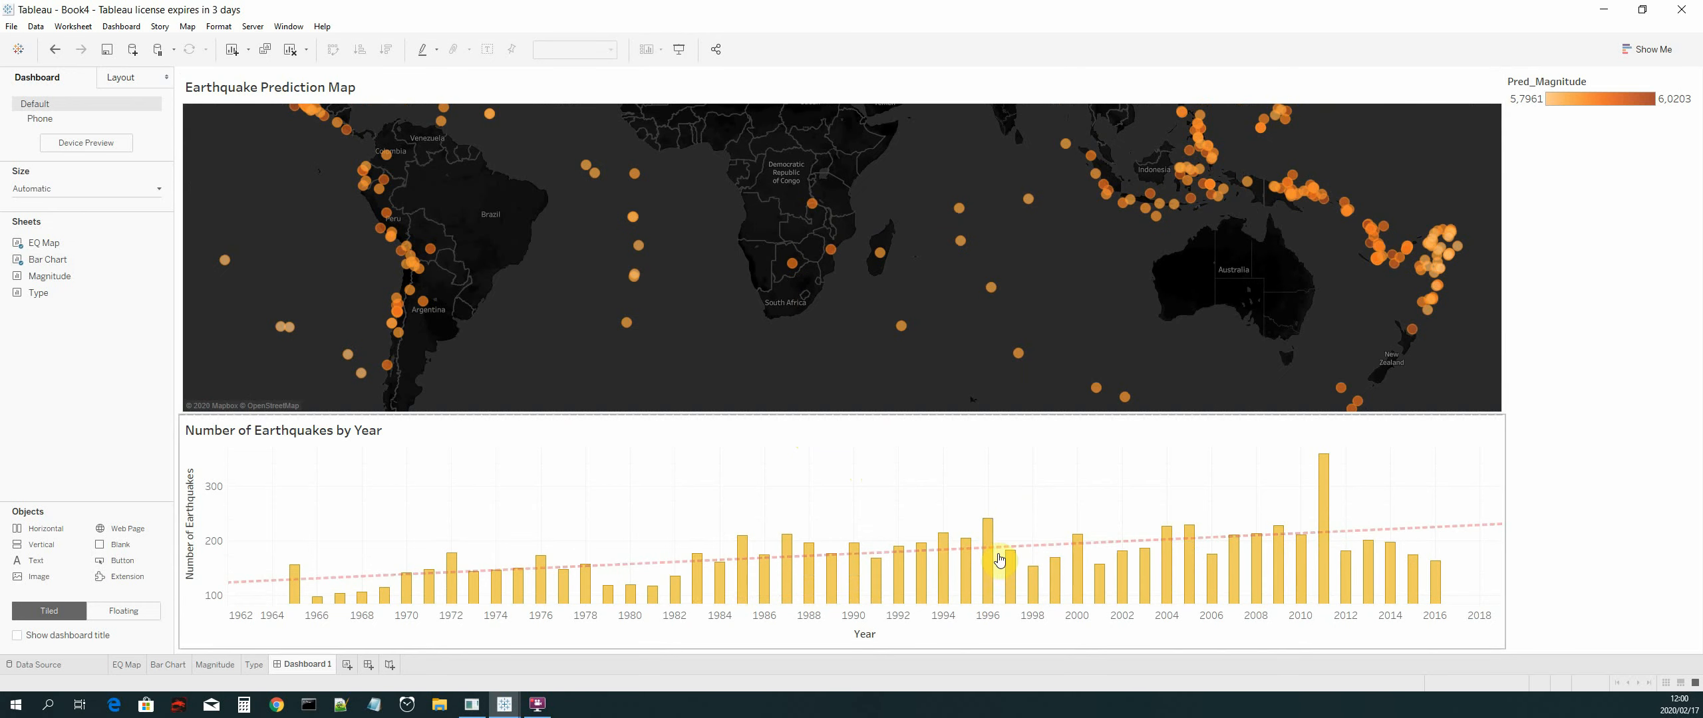
mouse_move(951, 534)
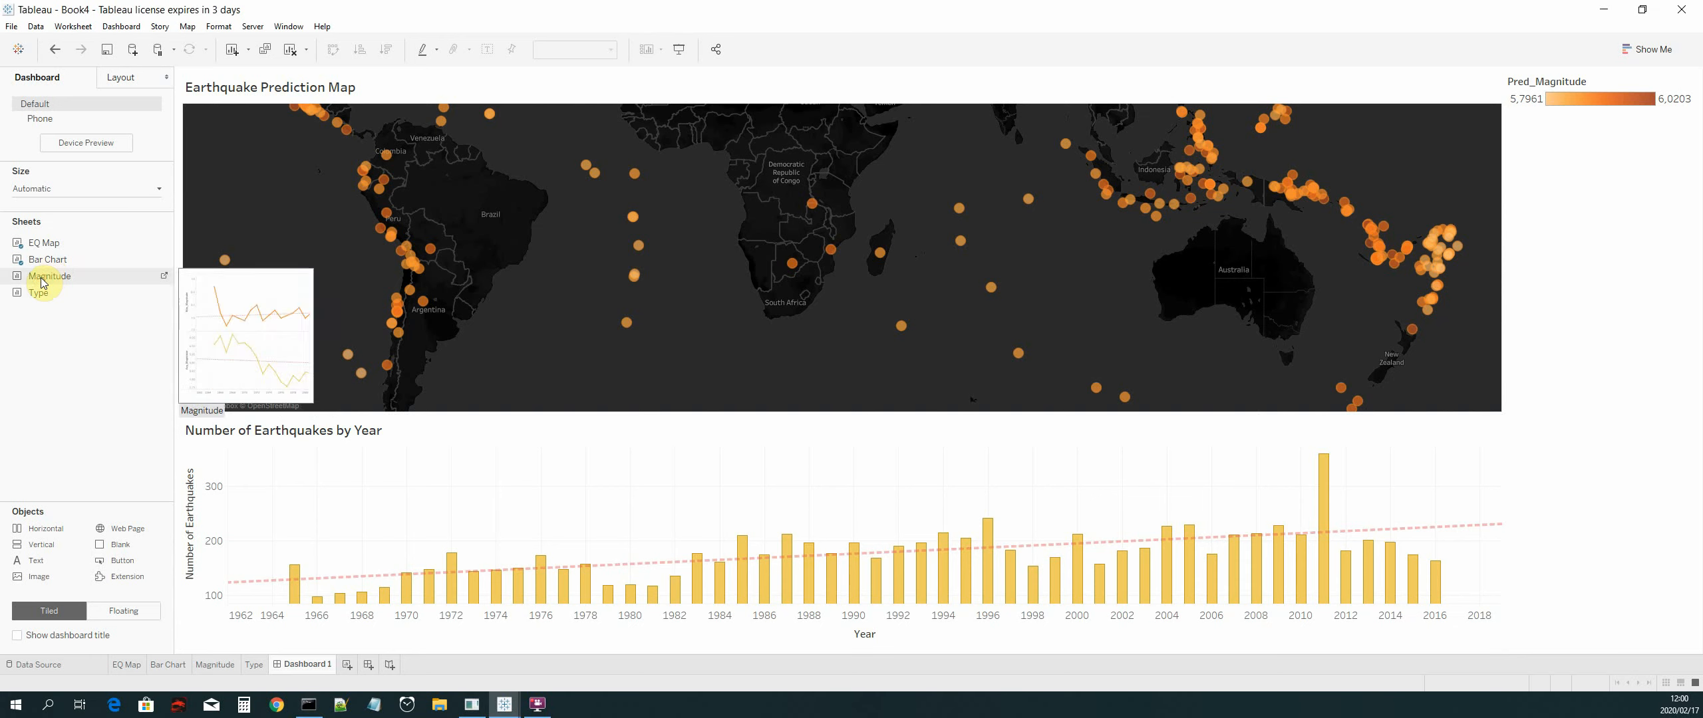
Step: Place the Magnitude sheet beside the bar chart, in the right half of the row below the map
left_click_drag(41, 282, 1343, 474)
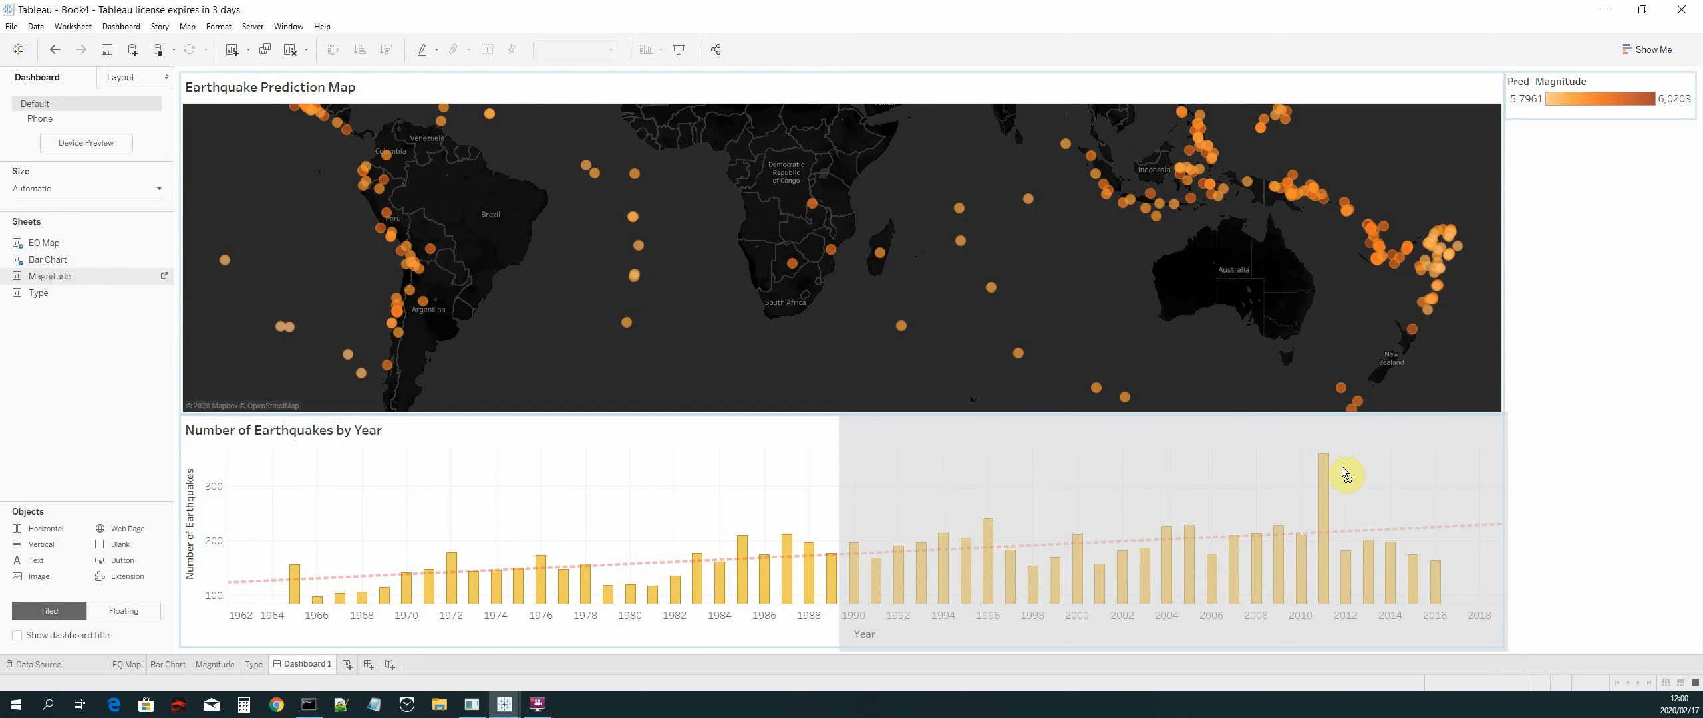
left_click_drag(1344, 474, 1344, 473)
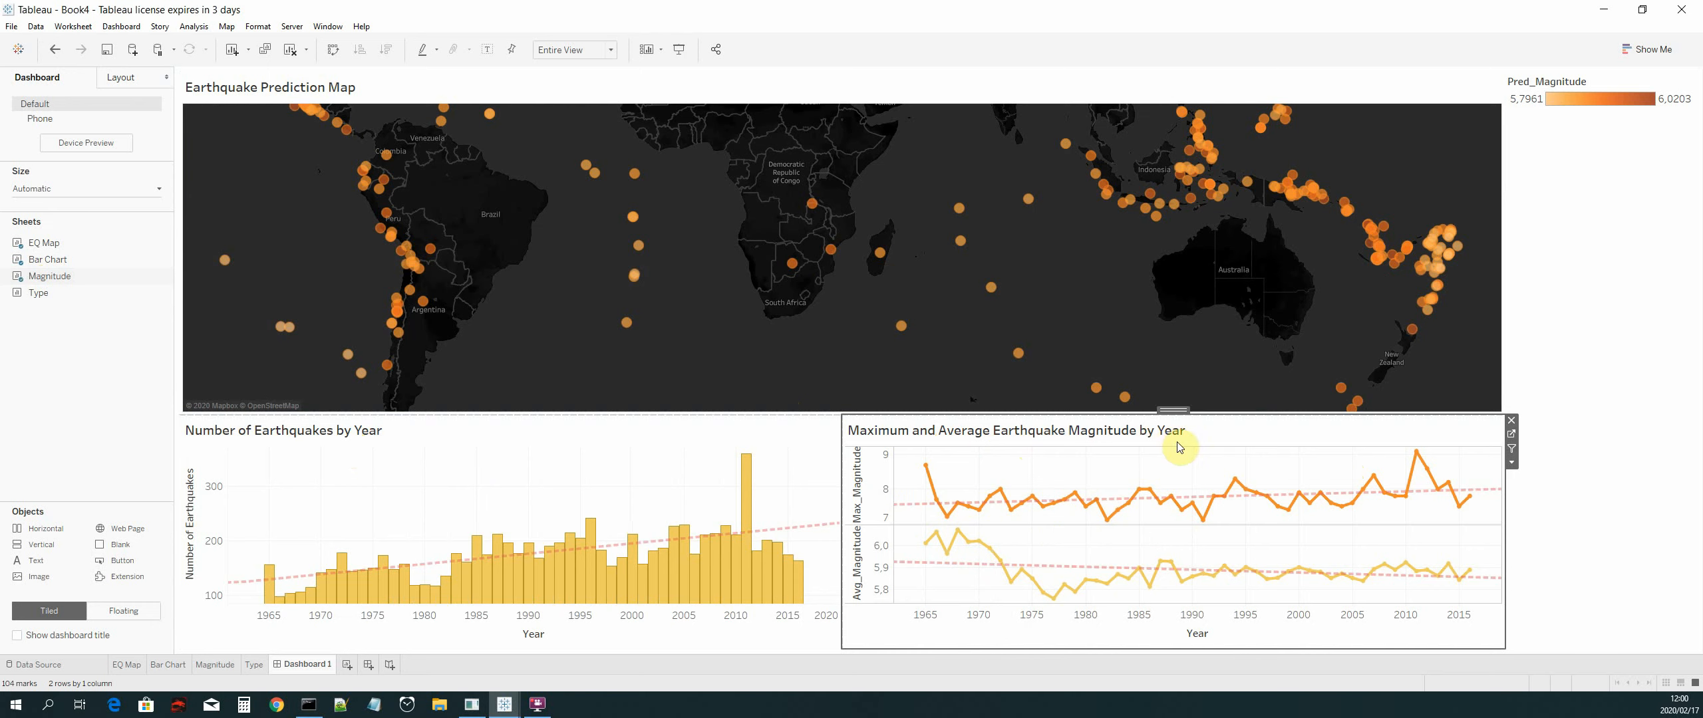
left_click(1122, 310)
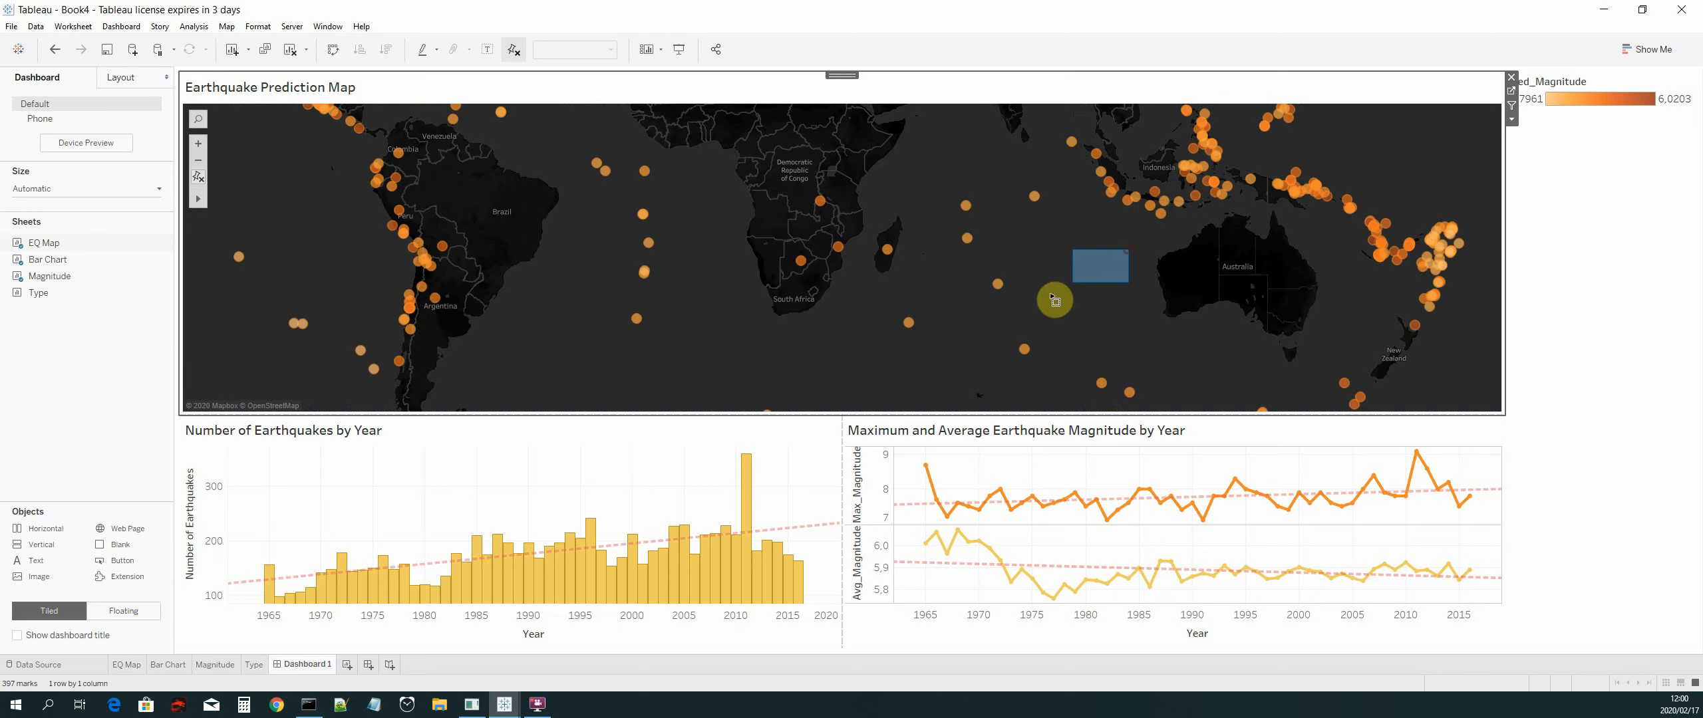
mouse_move(1130, 210)
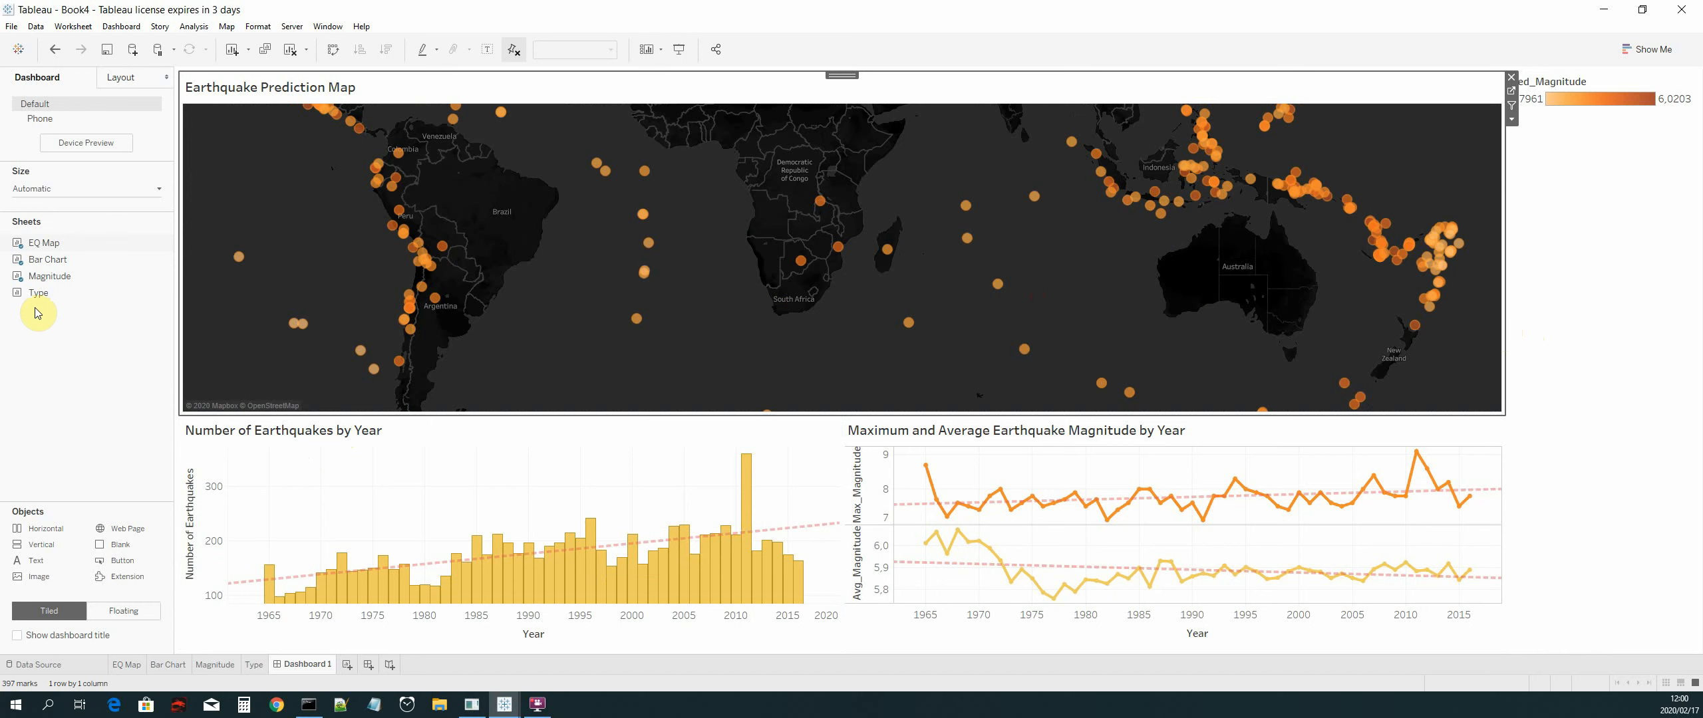
Step: Place the Type sheet below the Pred_Magnitude legend and heighten the legend area so the table sits lower in the column
mouse_move(37, 298)
mouse_move(36, 292)
left_mouse_down()
mouse_move(107, 340)
mouse_move(592, 359)
mouse_move(1081, 355)
mouse_move(1564, 284)
mouse_move(1580, 325)
left_mouse_up()
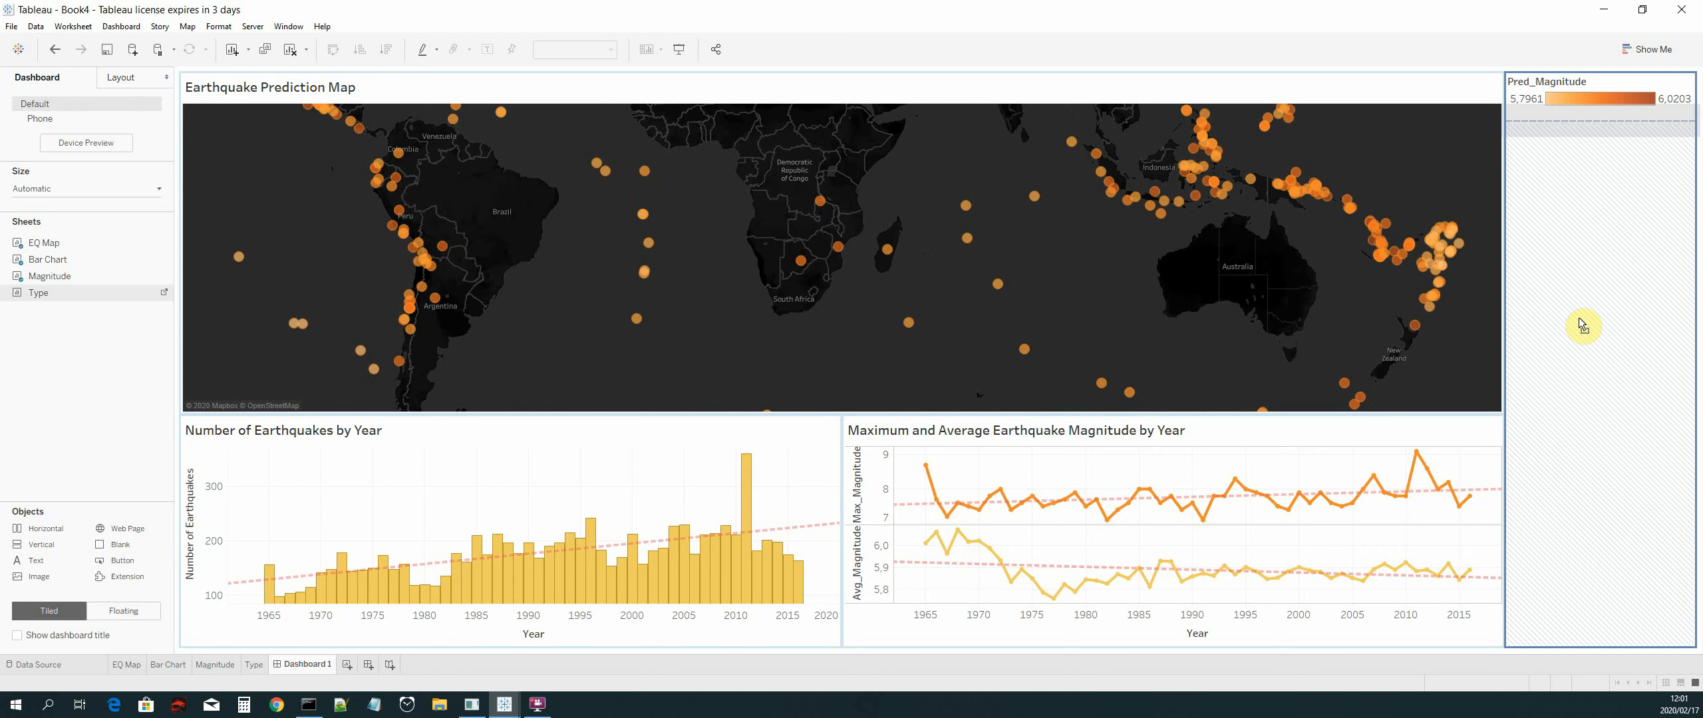
left_click_drag(1582, 326, 1580, 324)
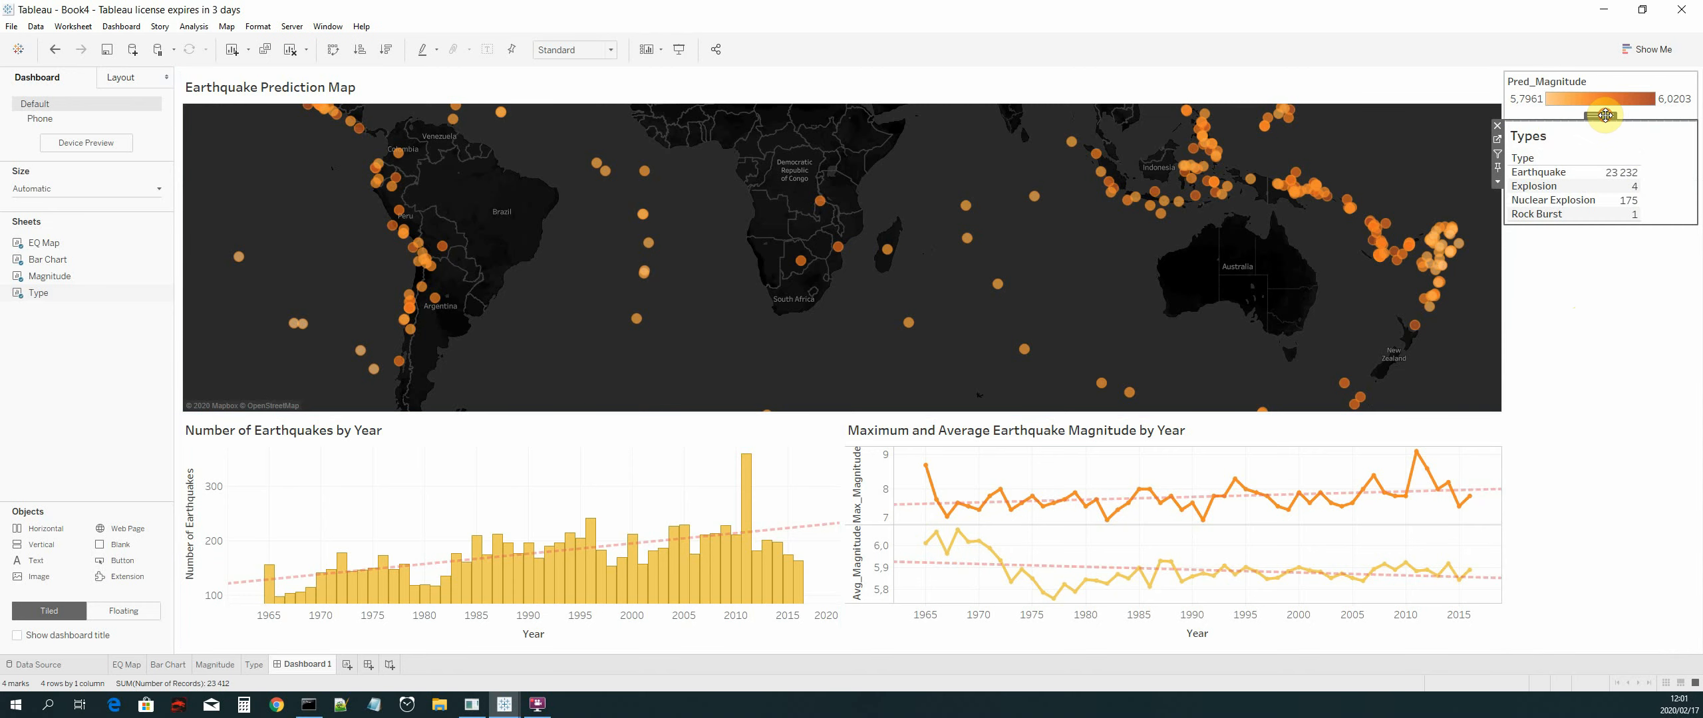
key("ctrl+z")
key("ctrl+y")
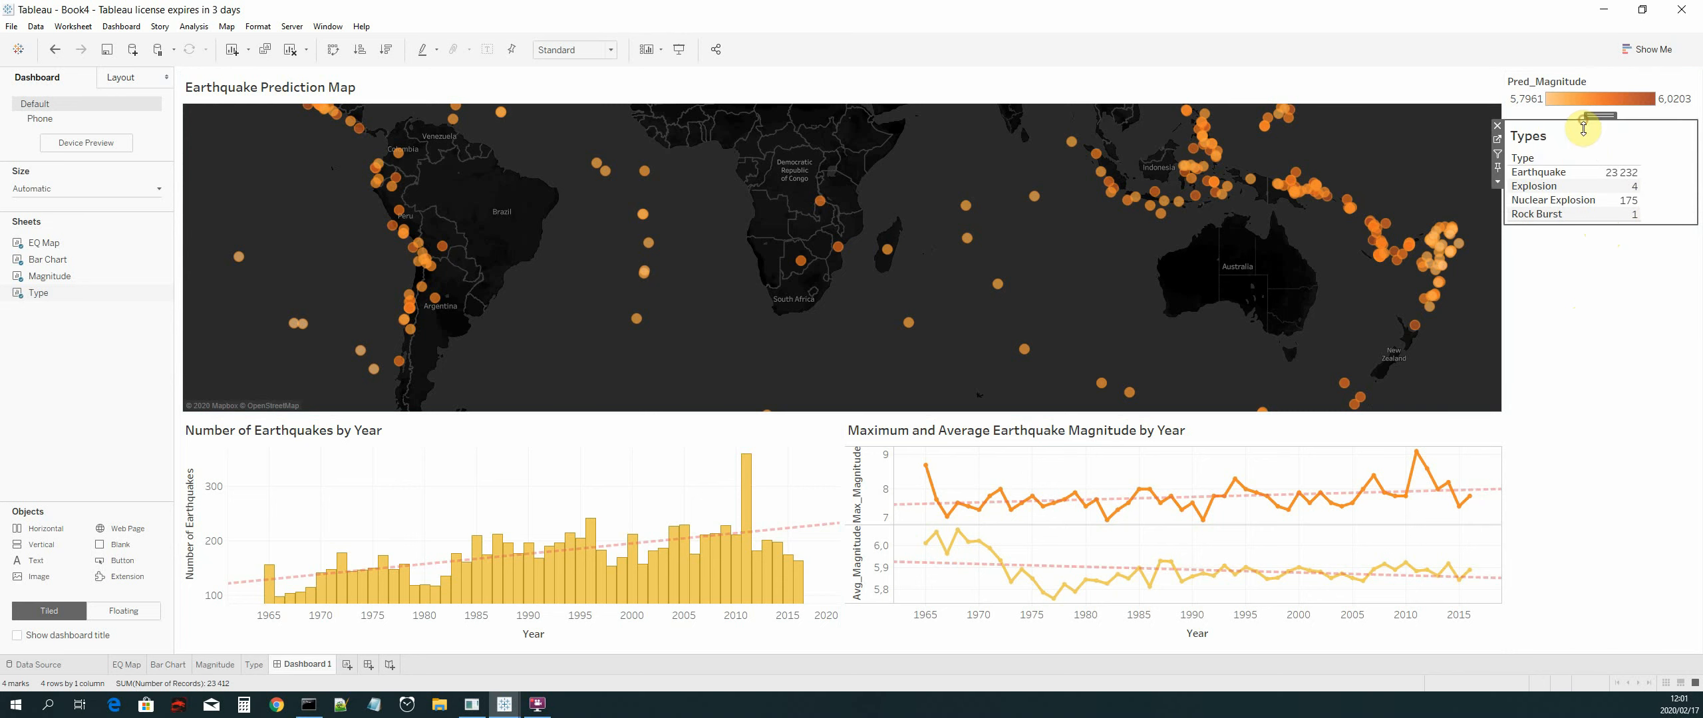
left_click_drag(1583, 128, 1601, 308)
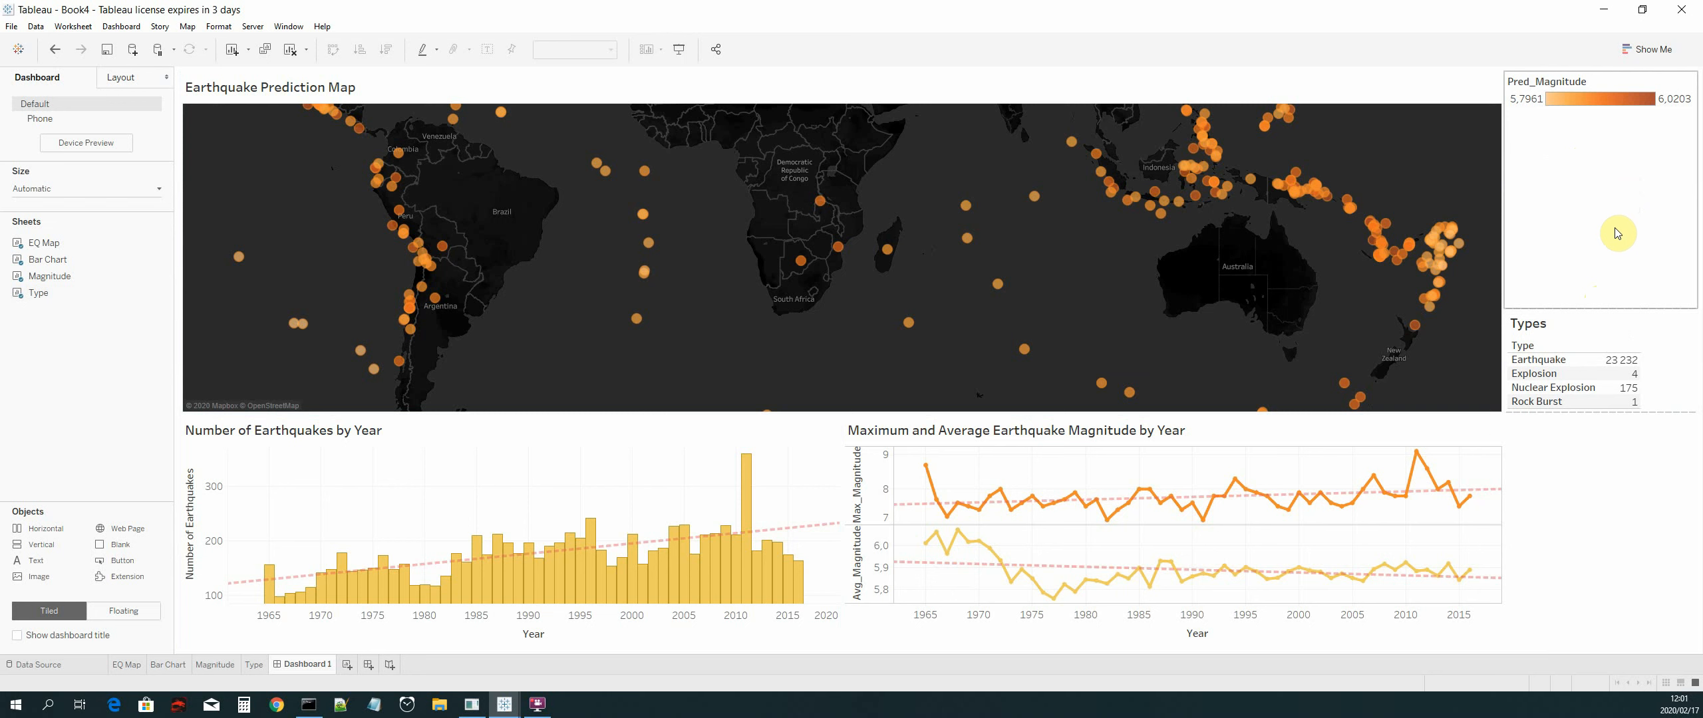
left_click(1542, 535)
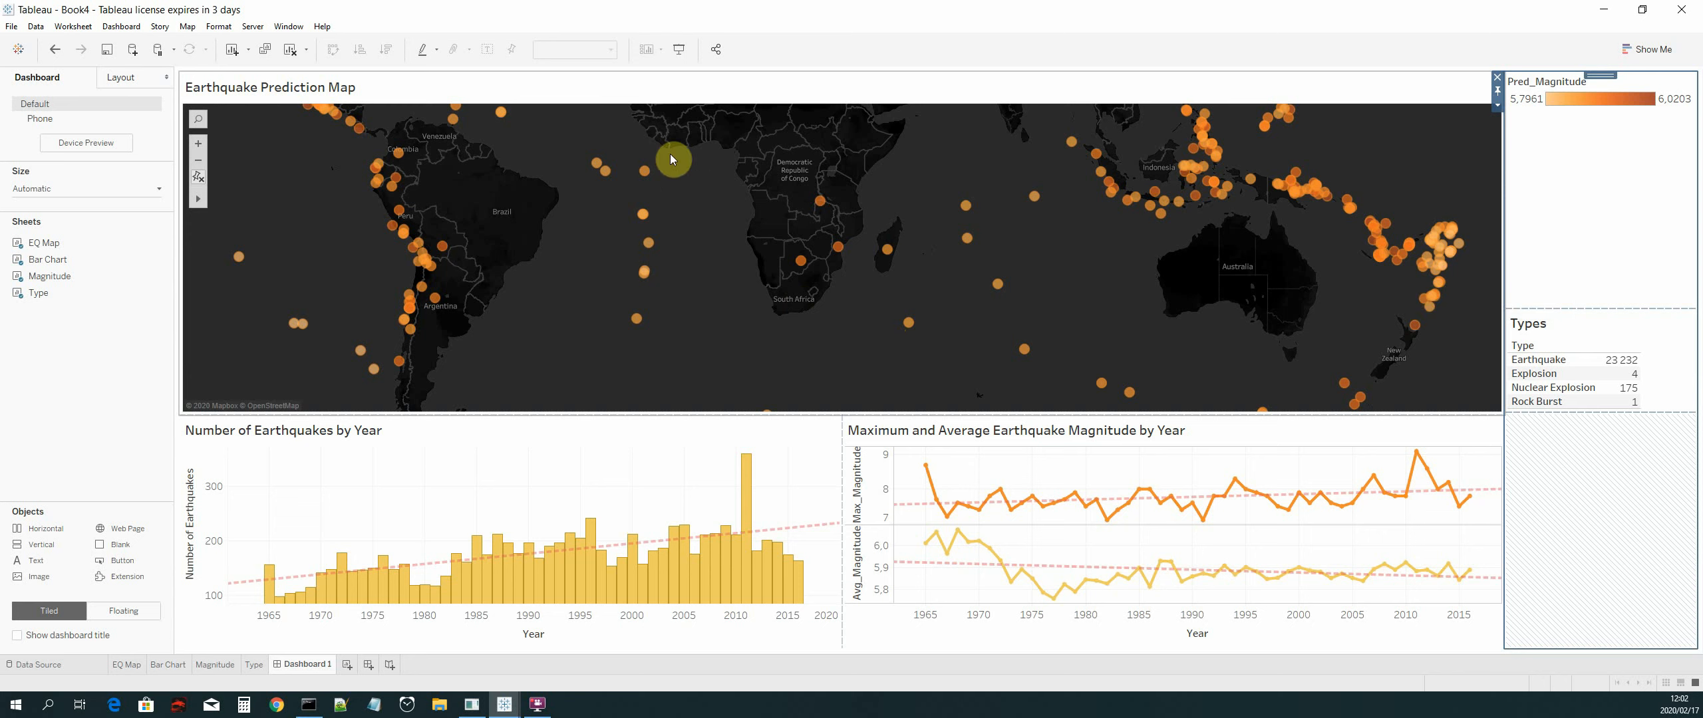
Step: Show the dashboard in presentation mode and try zooming the earthquake map in and out
left_click(680, 50)
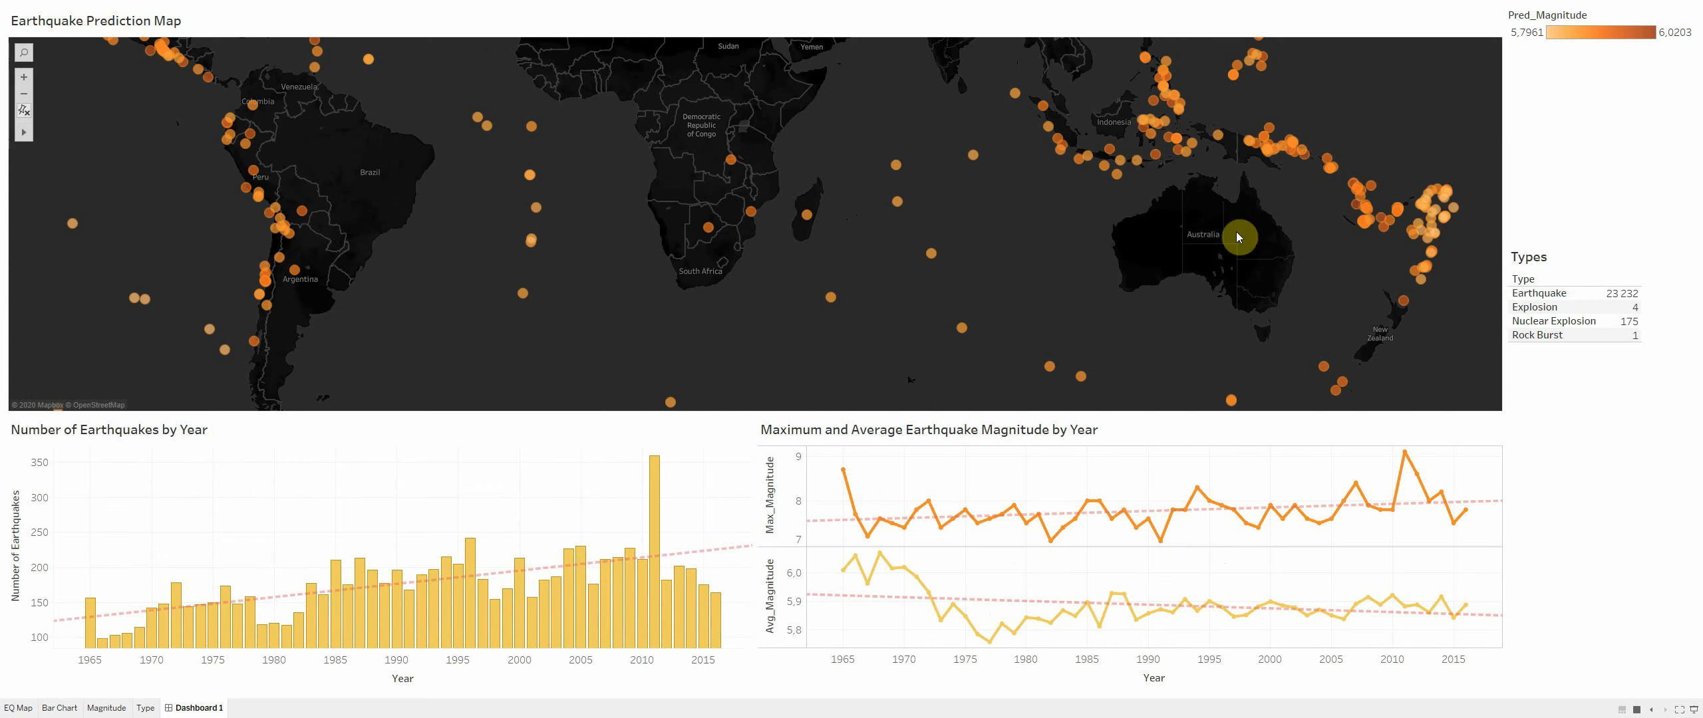
scroll(987, 219, "up", 1)
scroll(986, 220, "down", 1)
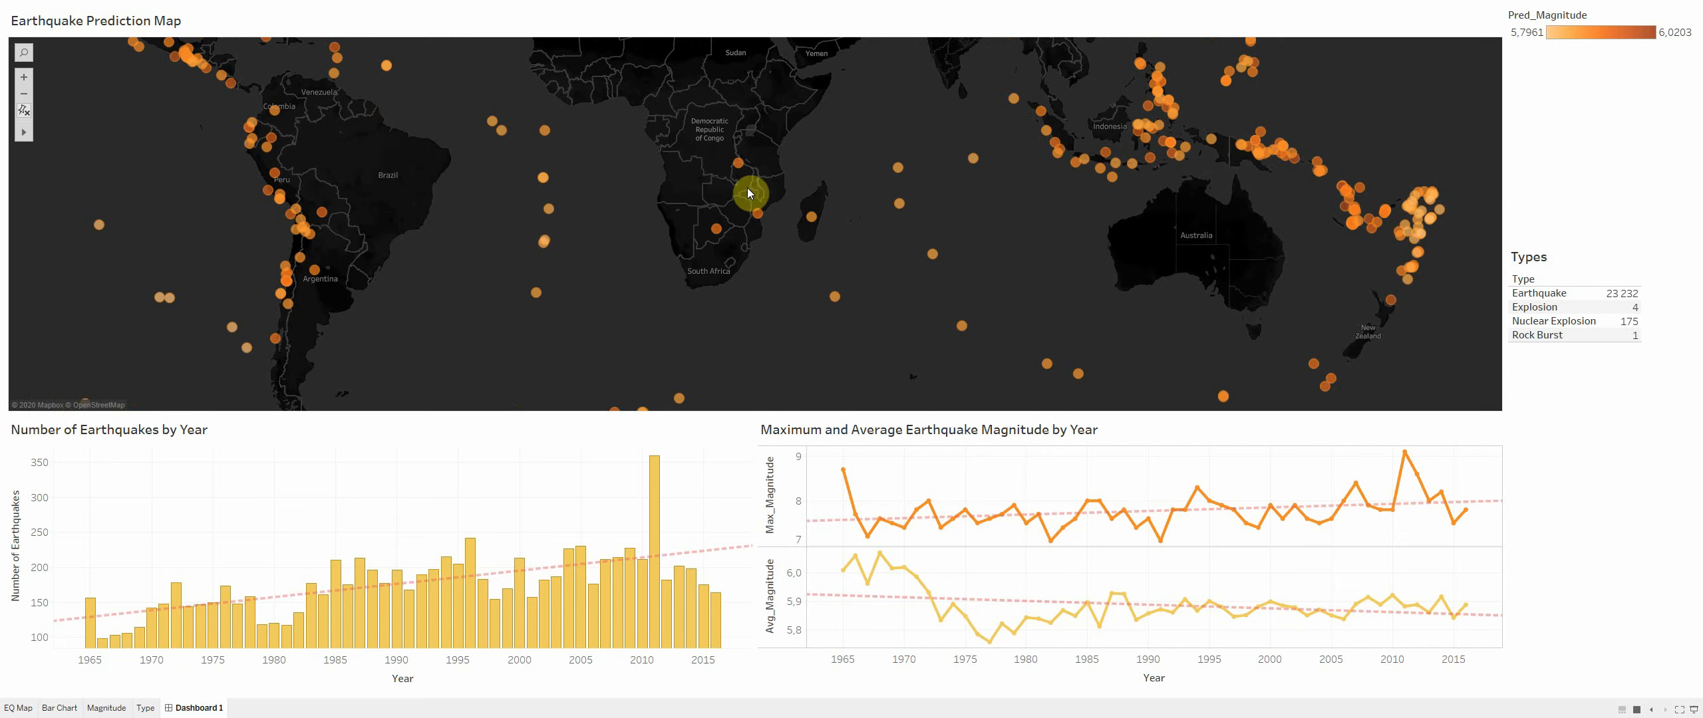
Step: Move the earthquake map down and to the right with the Pan tool
left_click(563, 142)
left_click_drag(563, 141, 685, 270)
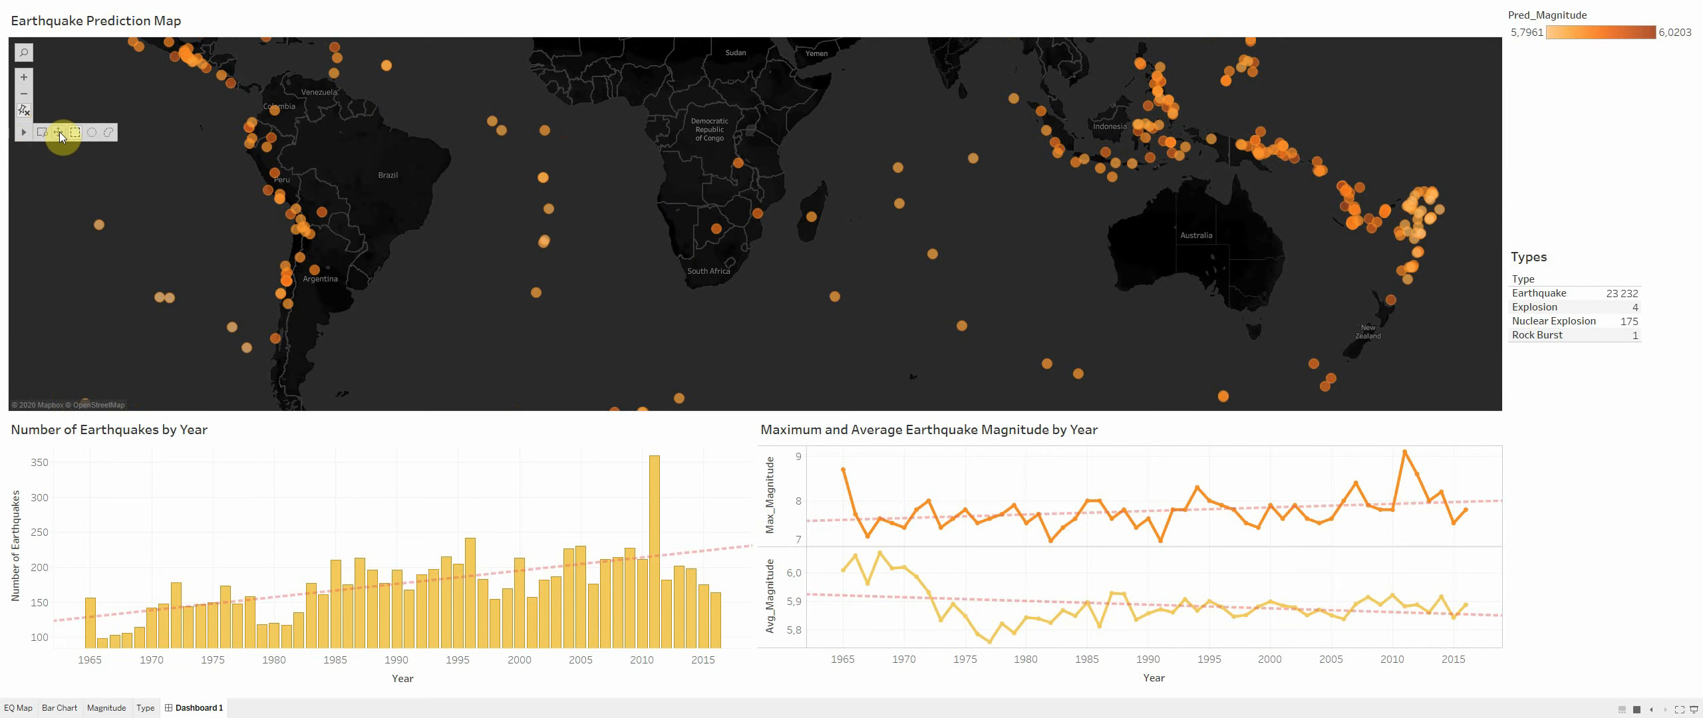
left_click(59, 132)
left_click_drag(439, 199, 548, 273)
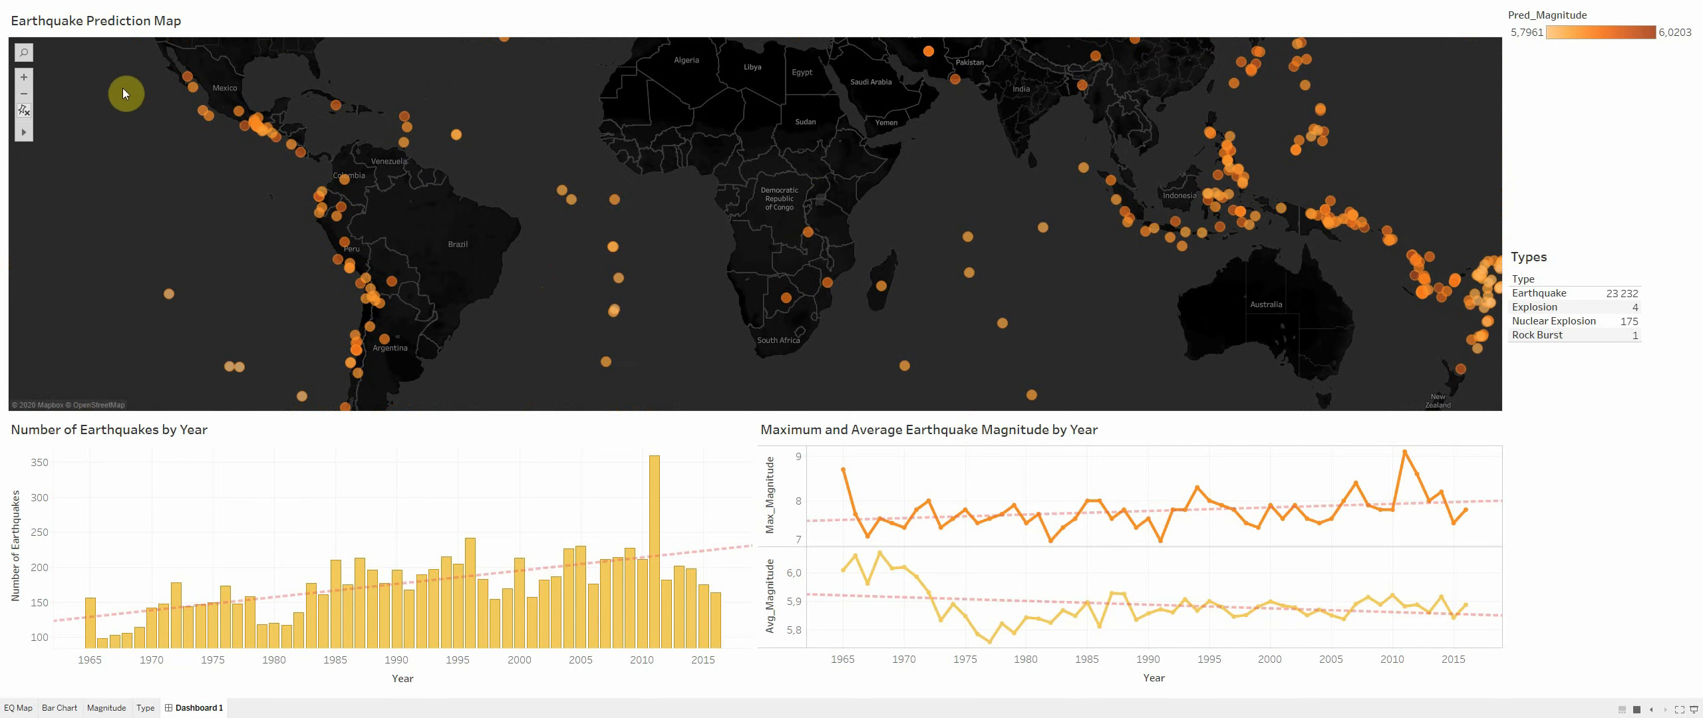
Step: Search the earthquake map for Japan and inspect the year and predicted magnitude of quake points around it
left_click(24, 52)
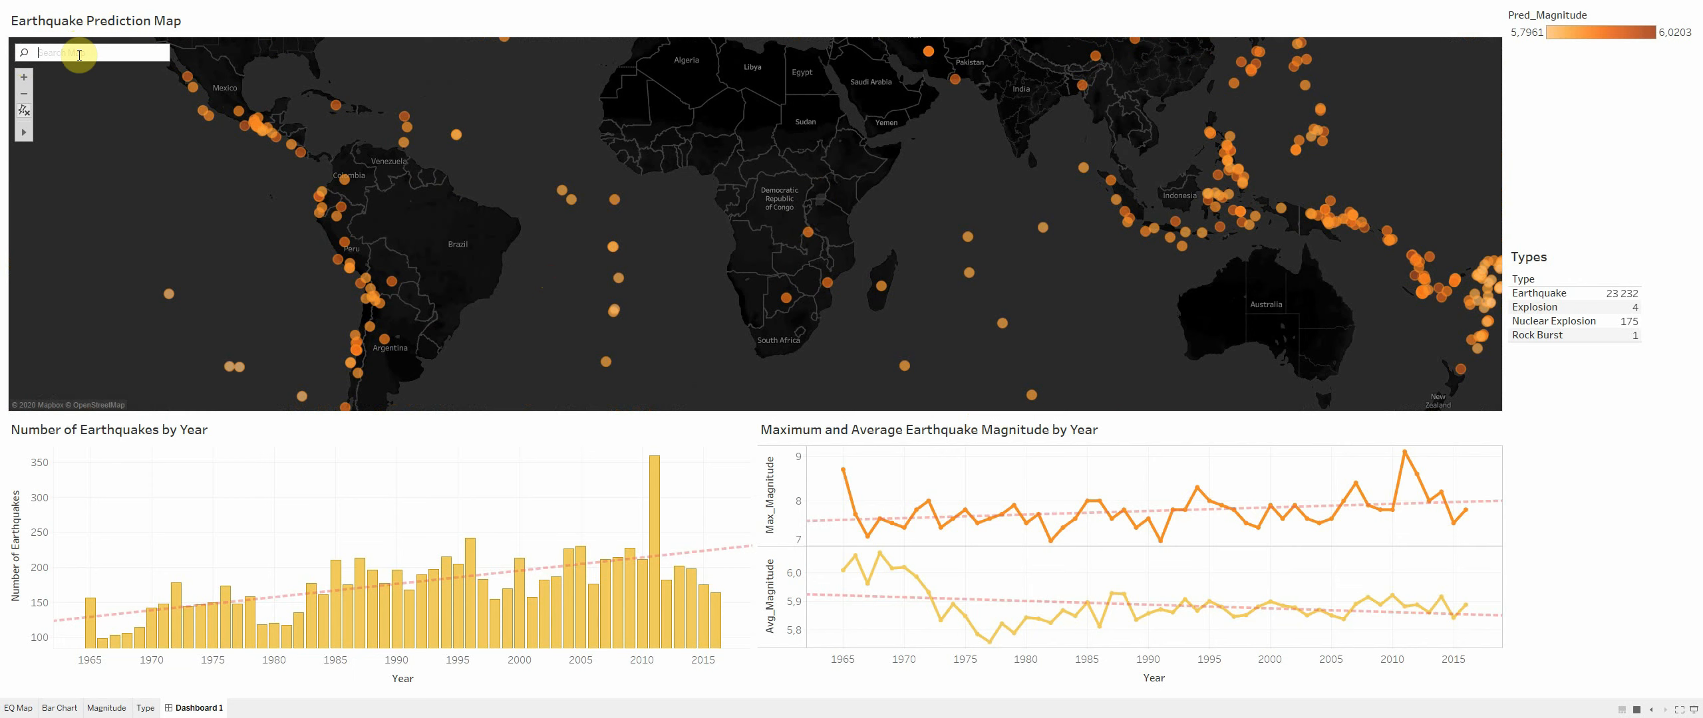
type("Japa")
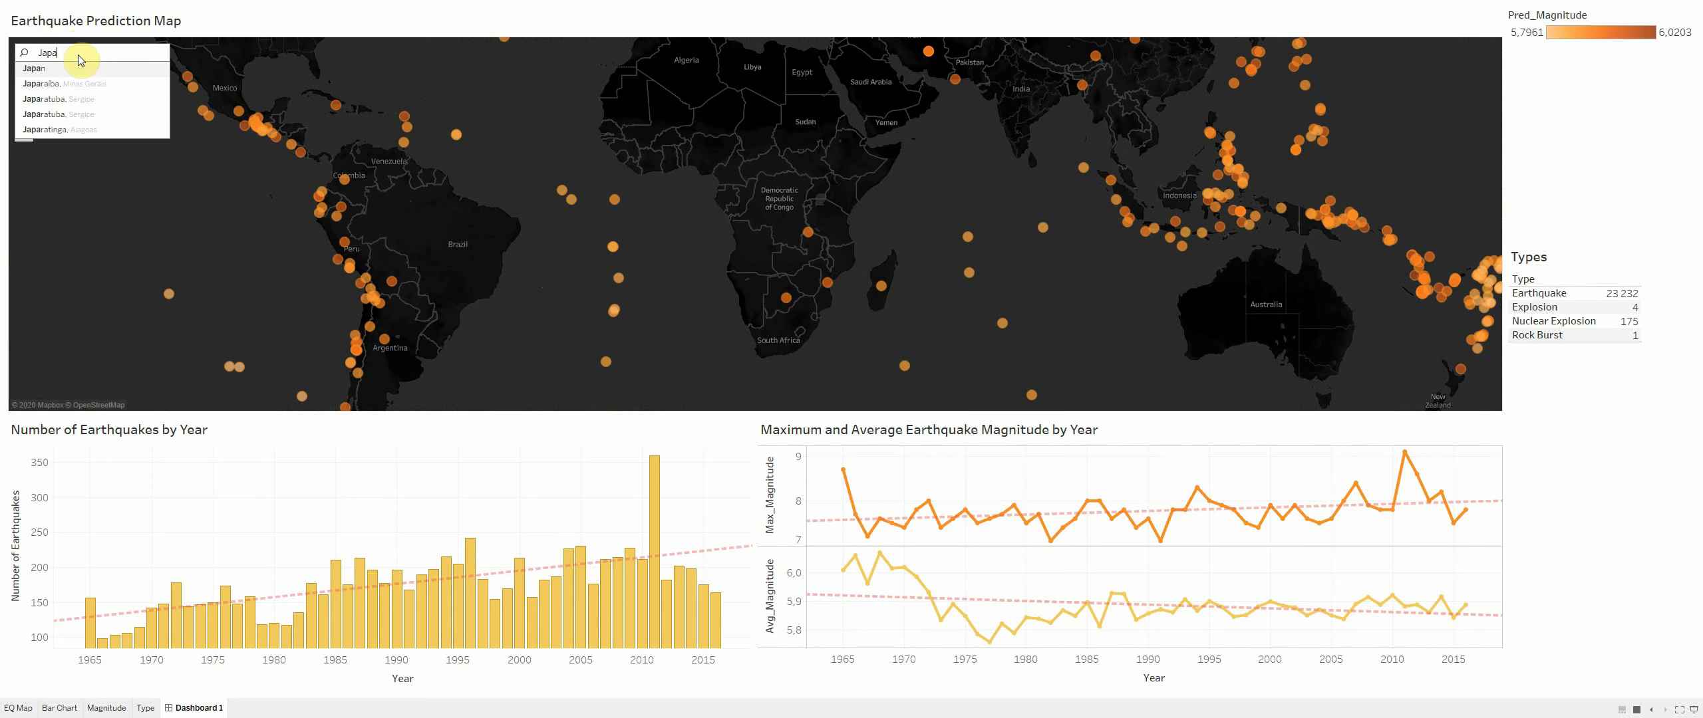
key("Return")
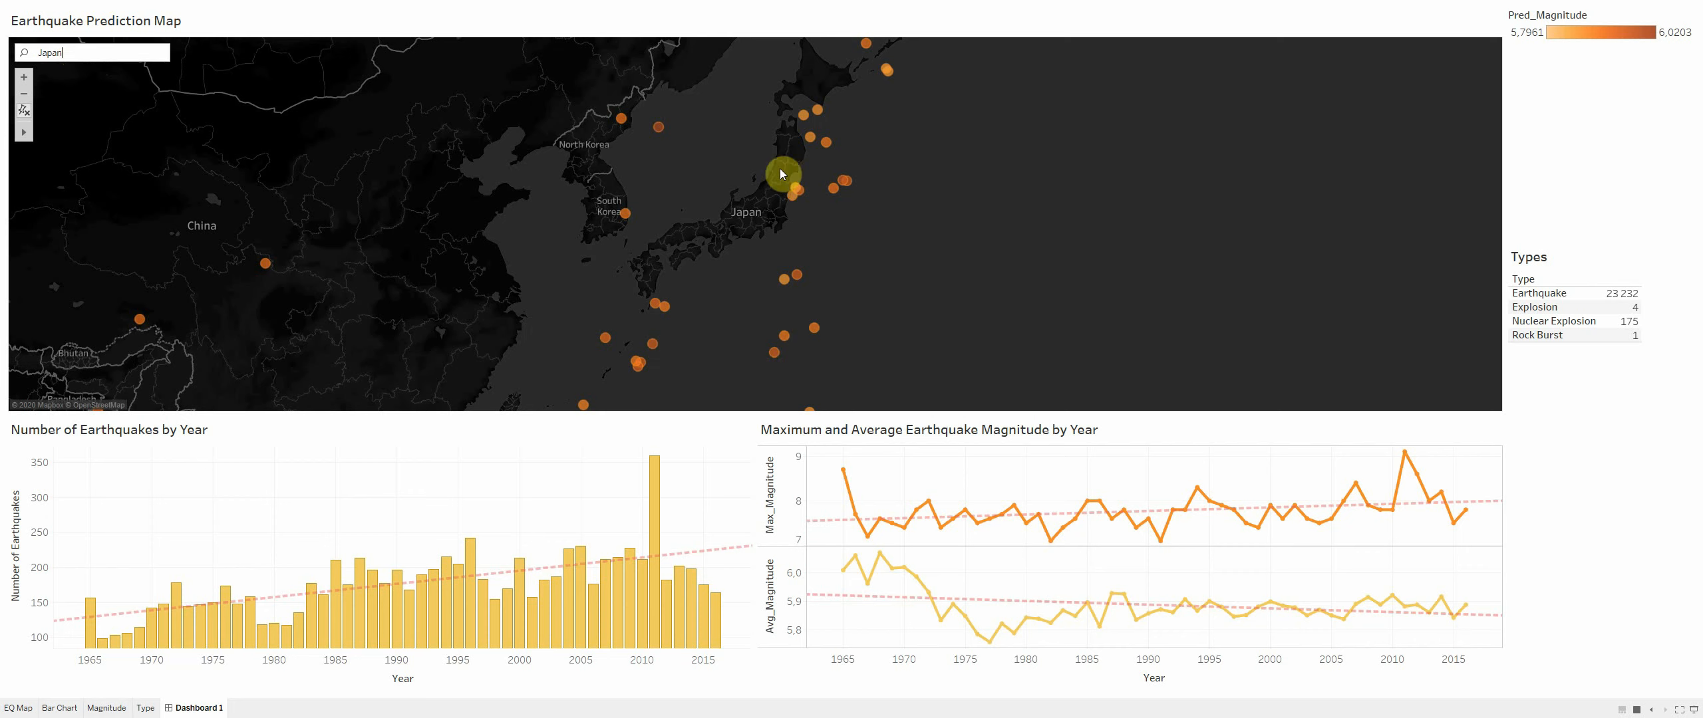
mouse_move(669, 304)
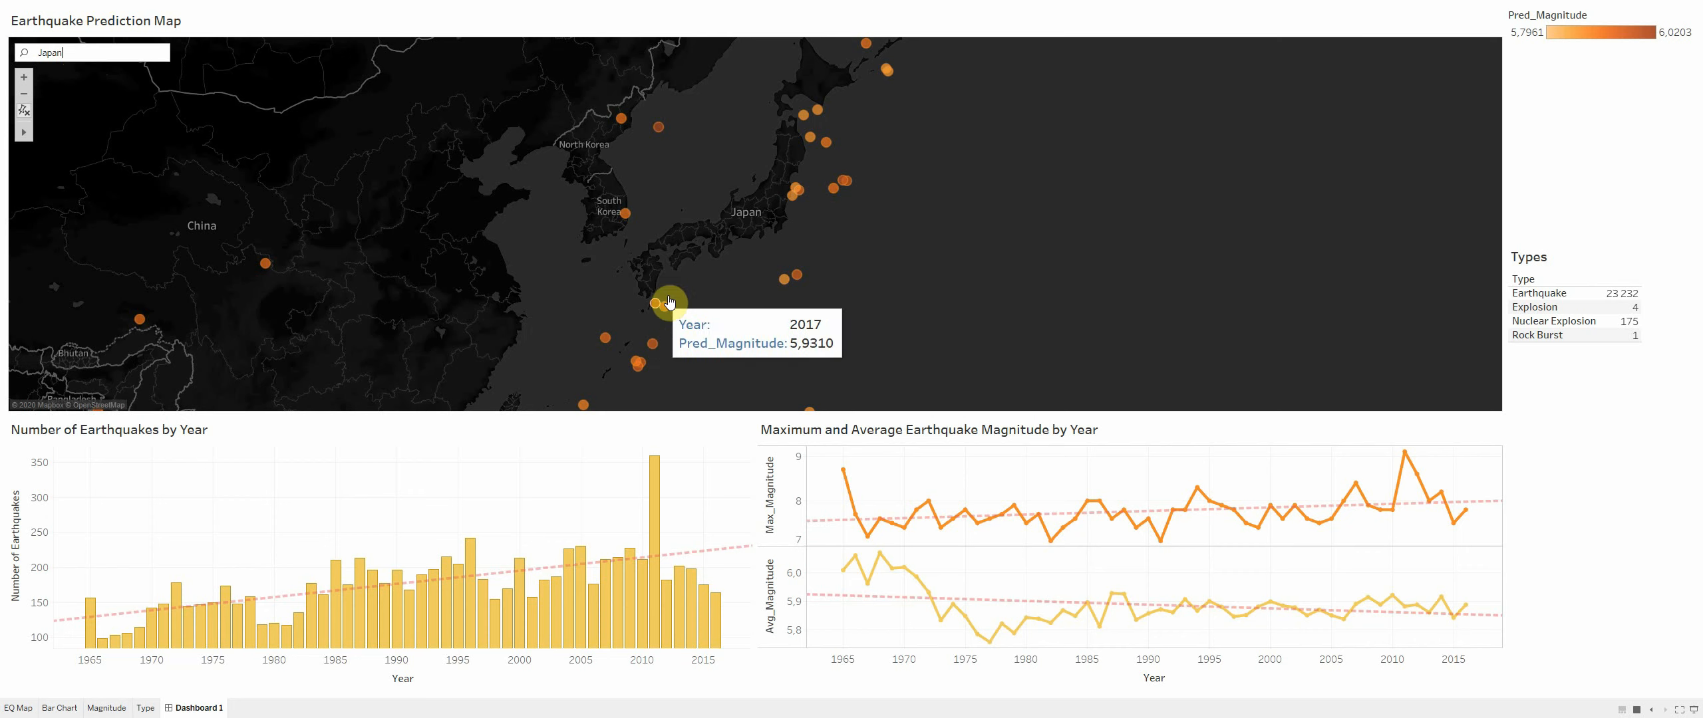
mouse_move(804, 128)
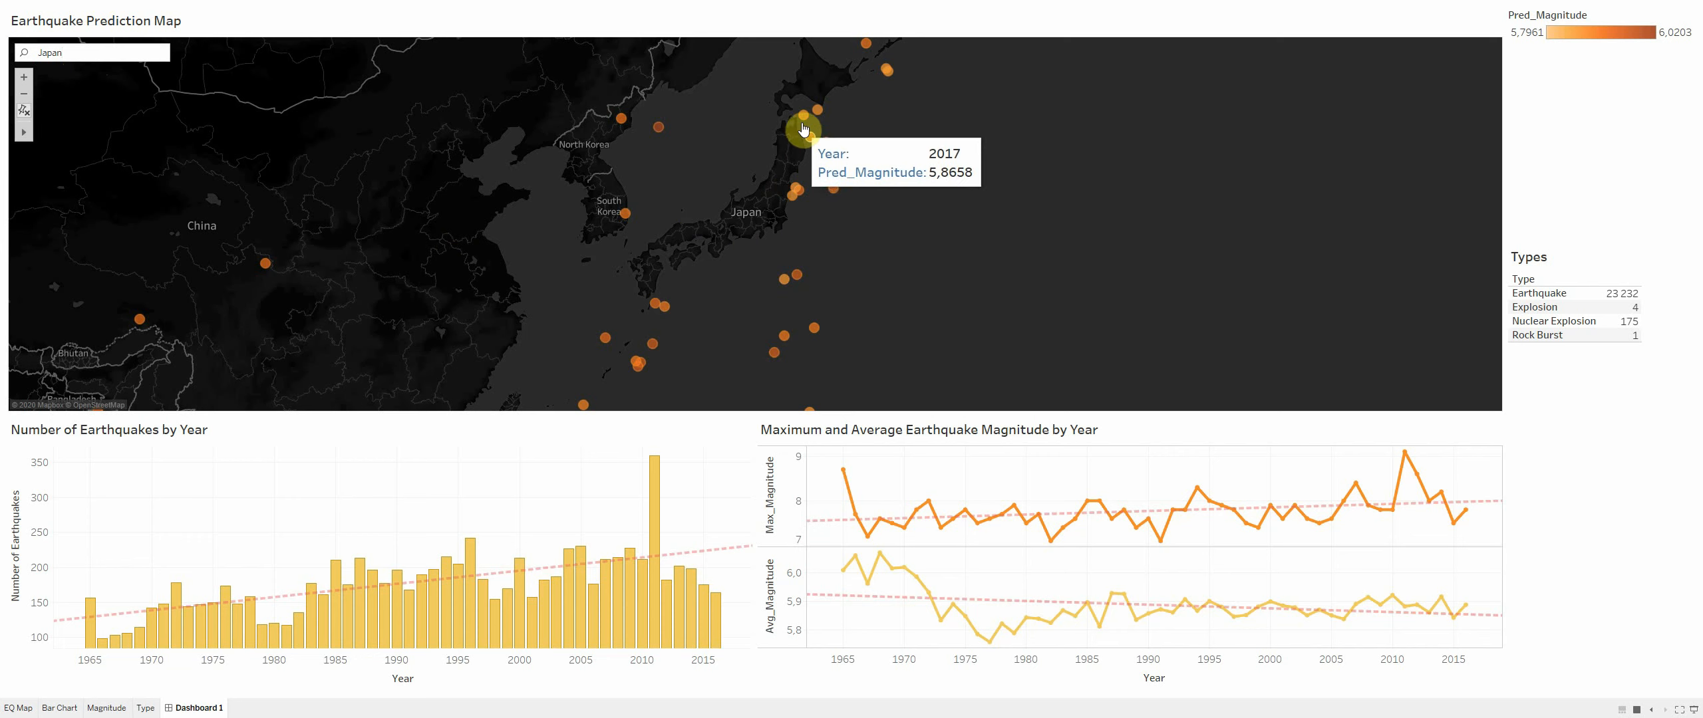
Step: Replace the map's location search with China and shift the resulting map view slightly upward
left_click(73, 51)
key("BackSpace")
key("BackSpace")
key("BackSpace")
key("BackSpace")
key("BackSpace")
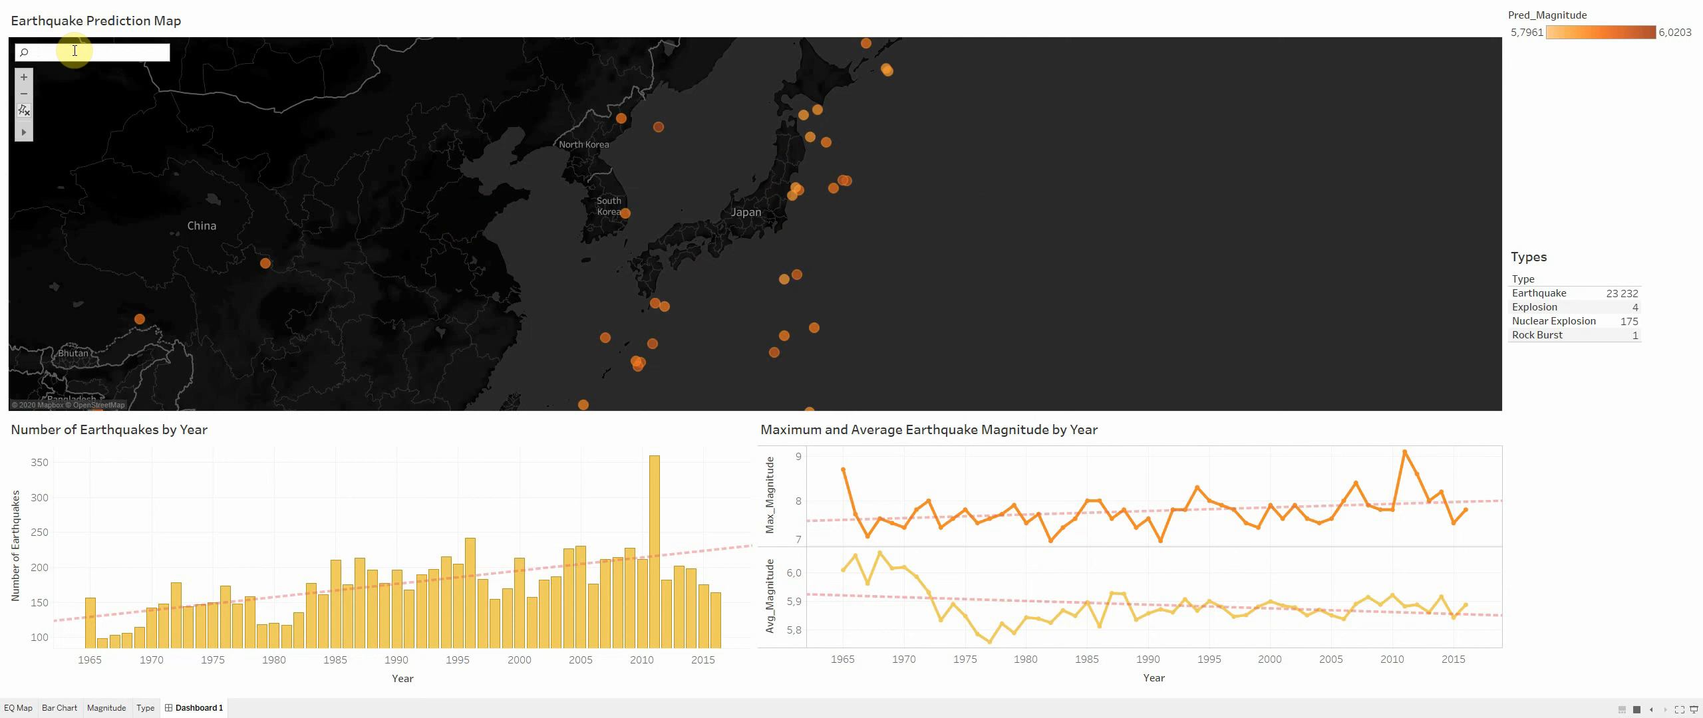
type("China")
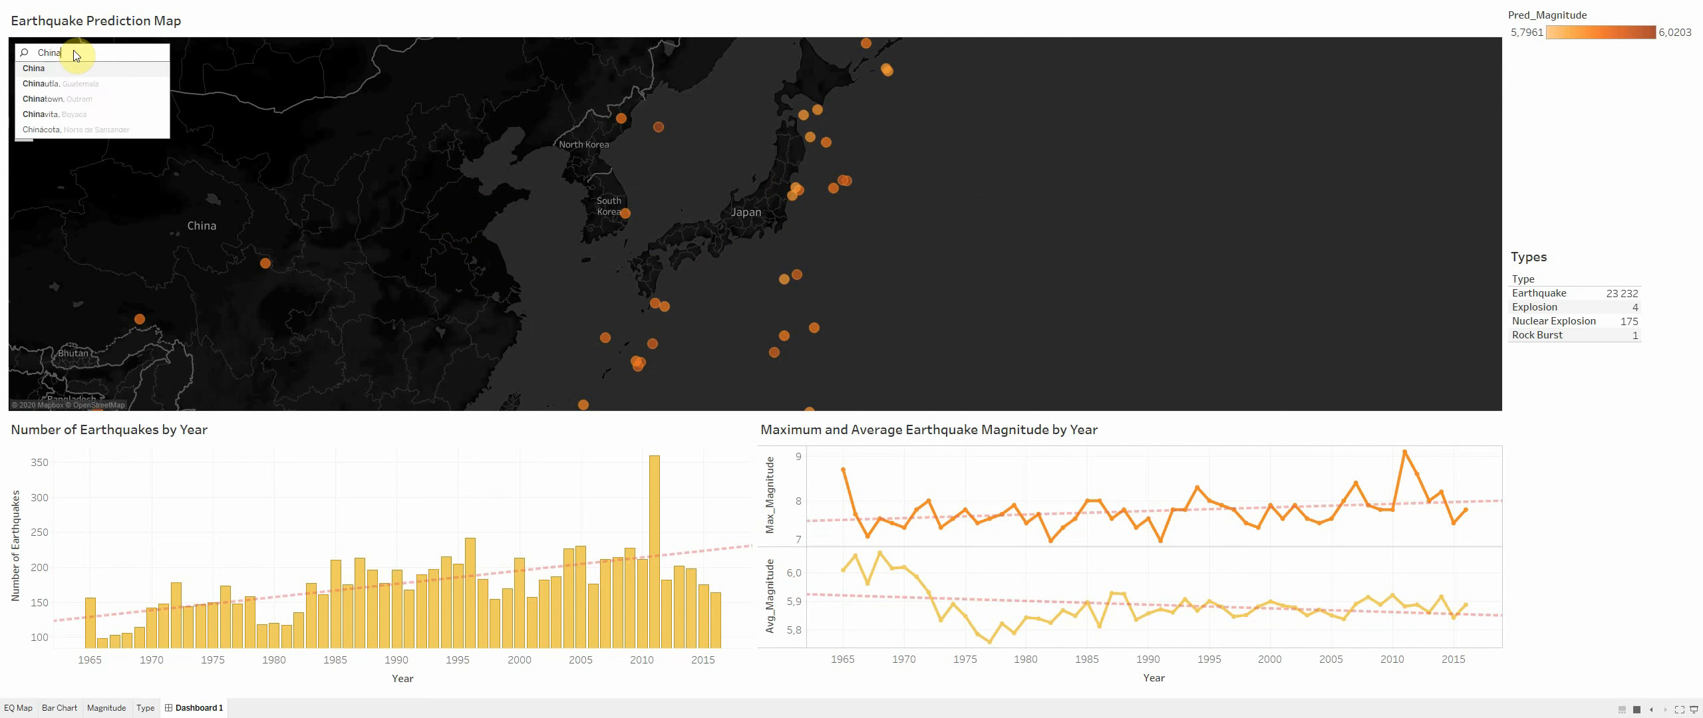
key("Return")
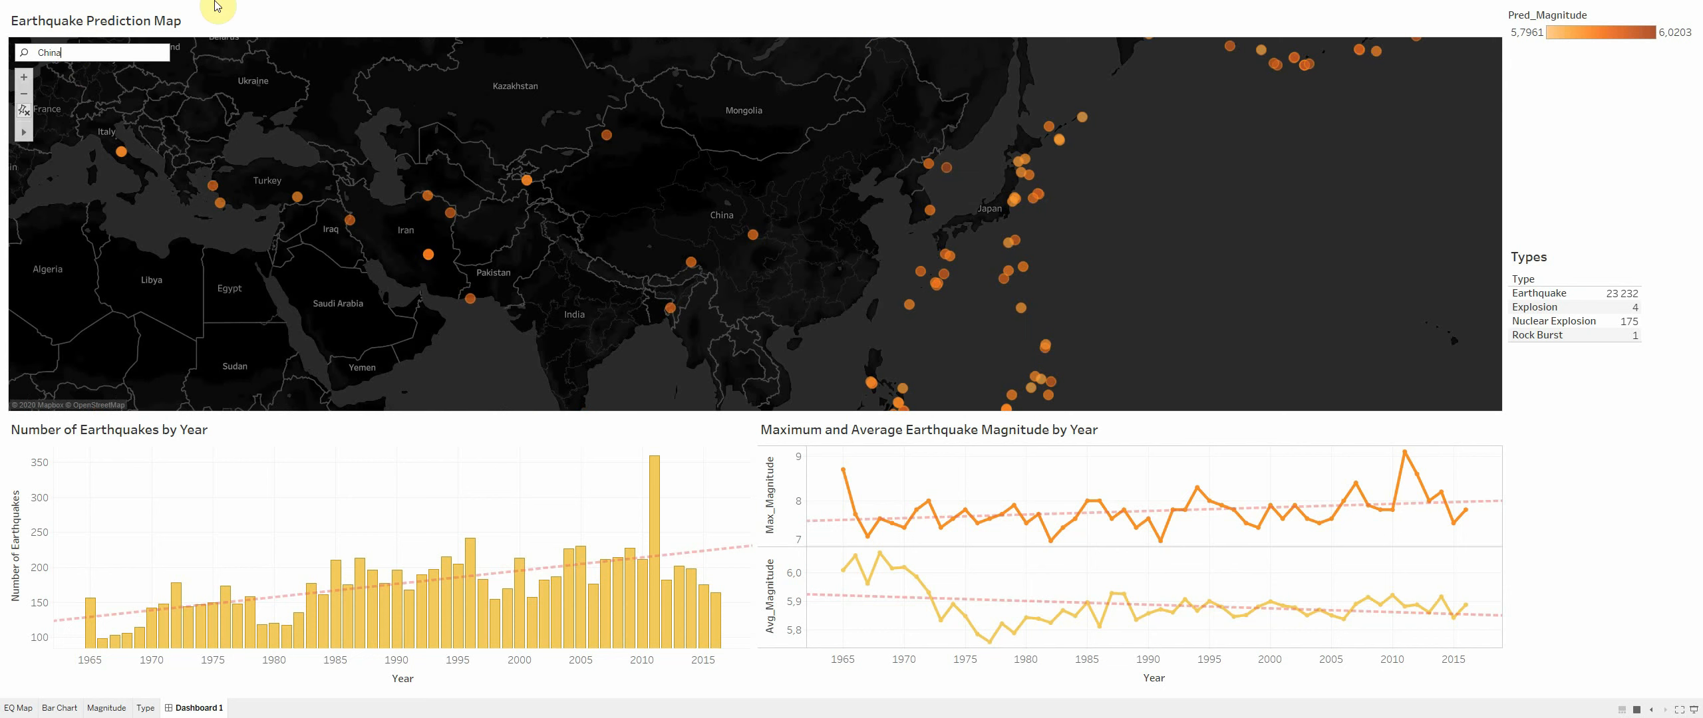
mouse_move(754, 238)
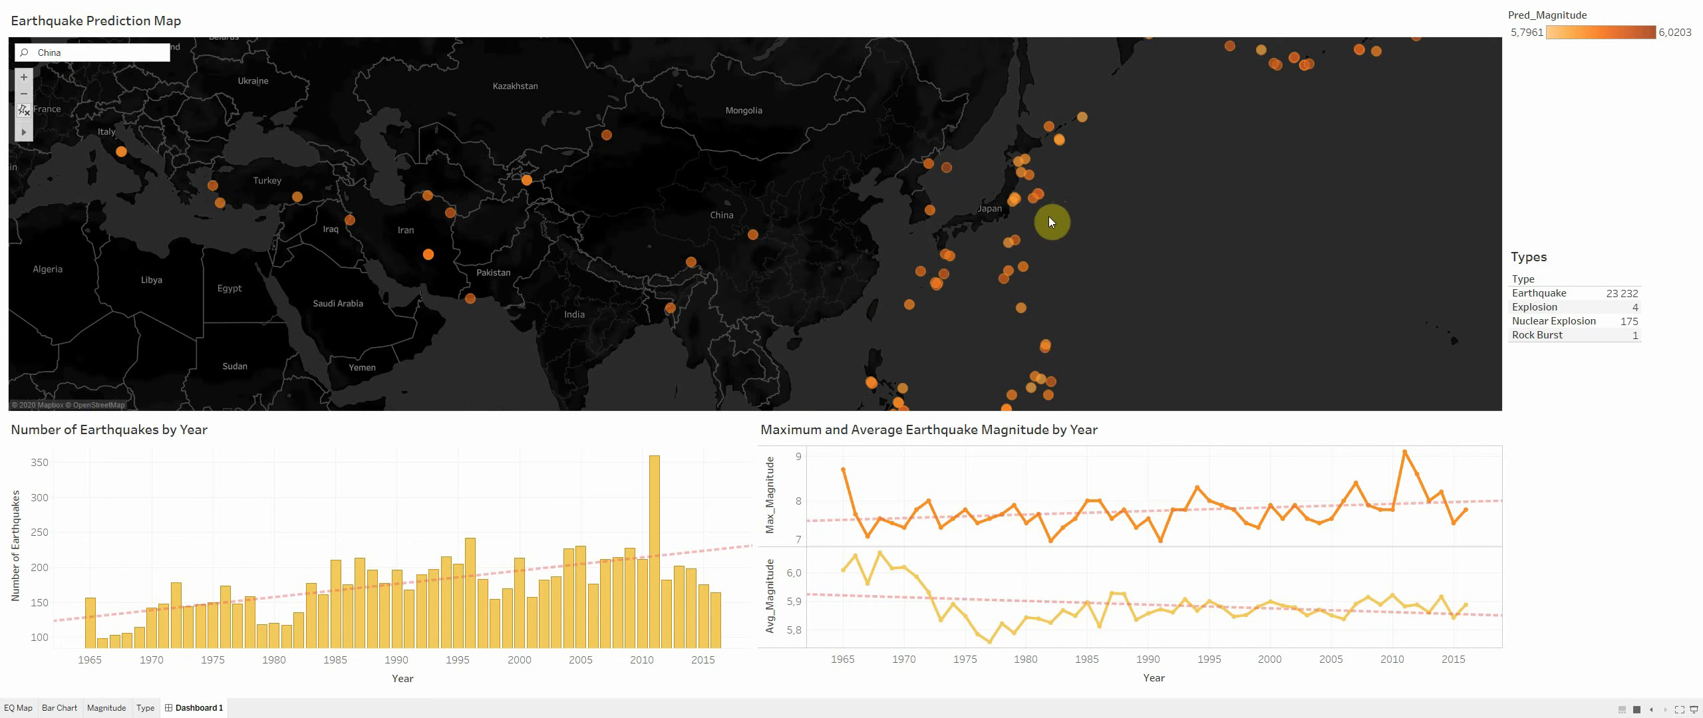
left_click_drag(1176, 224, 1189, 179)
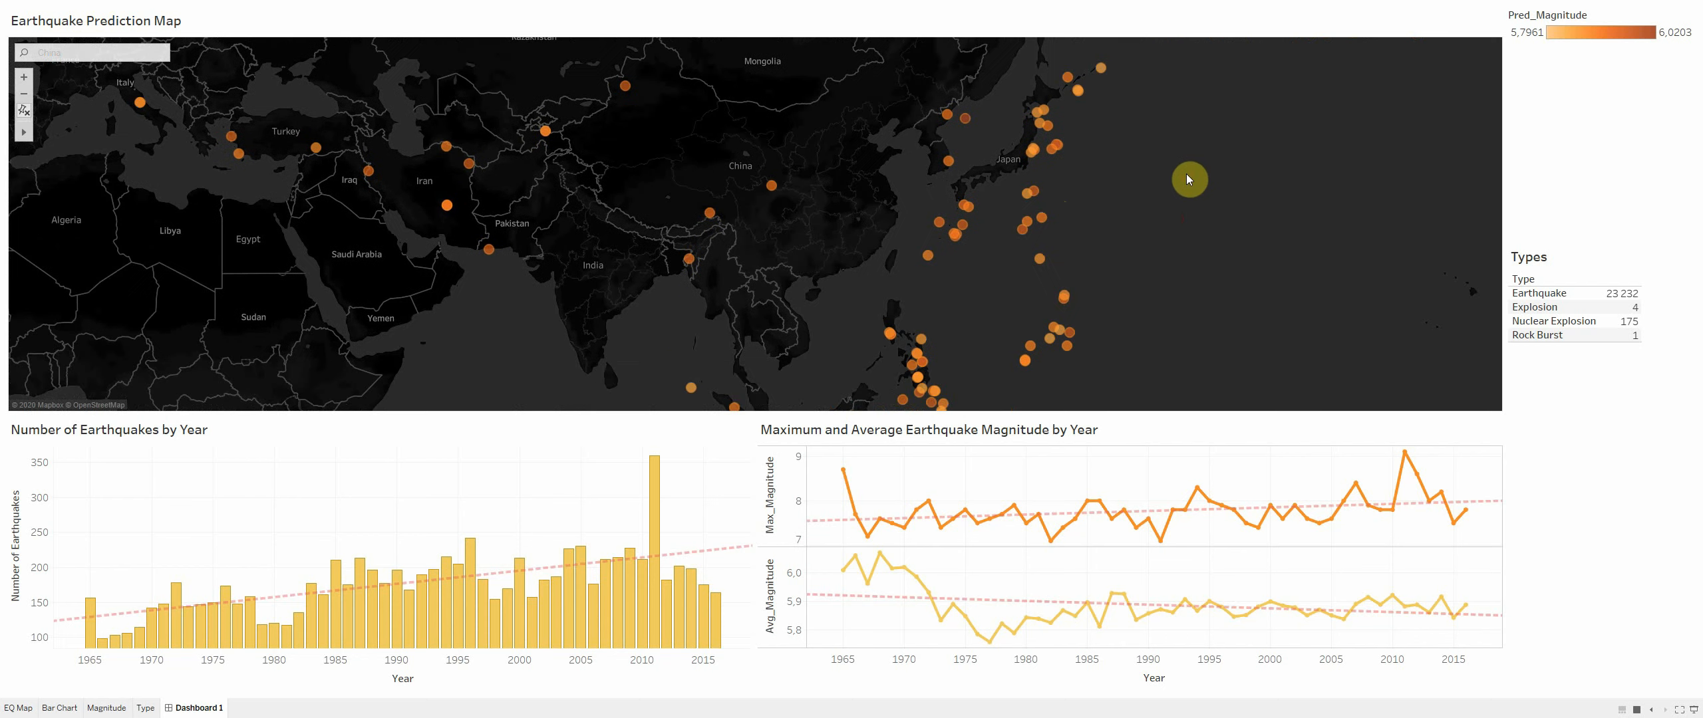